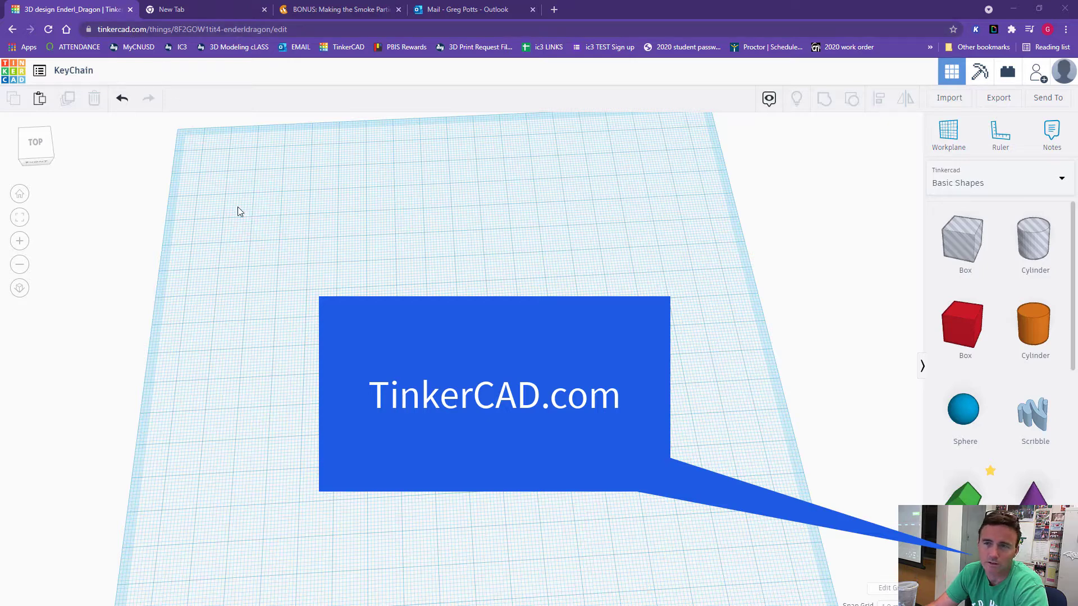
scroll(328, 279, down, 3)
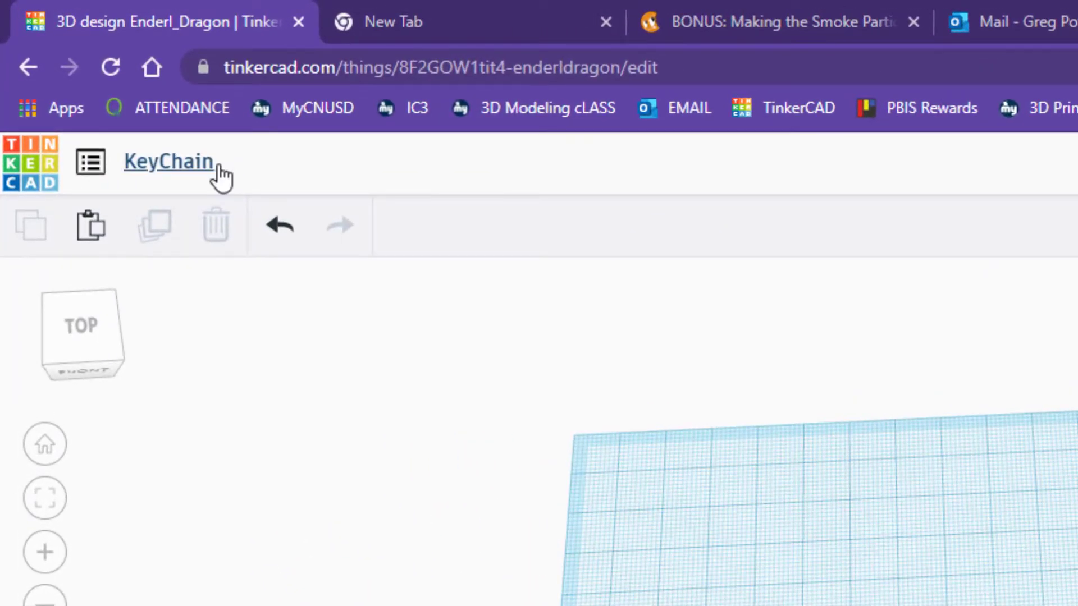
click(220, 169)
click(362, 297)
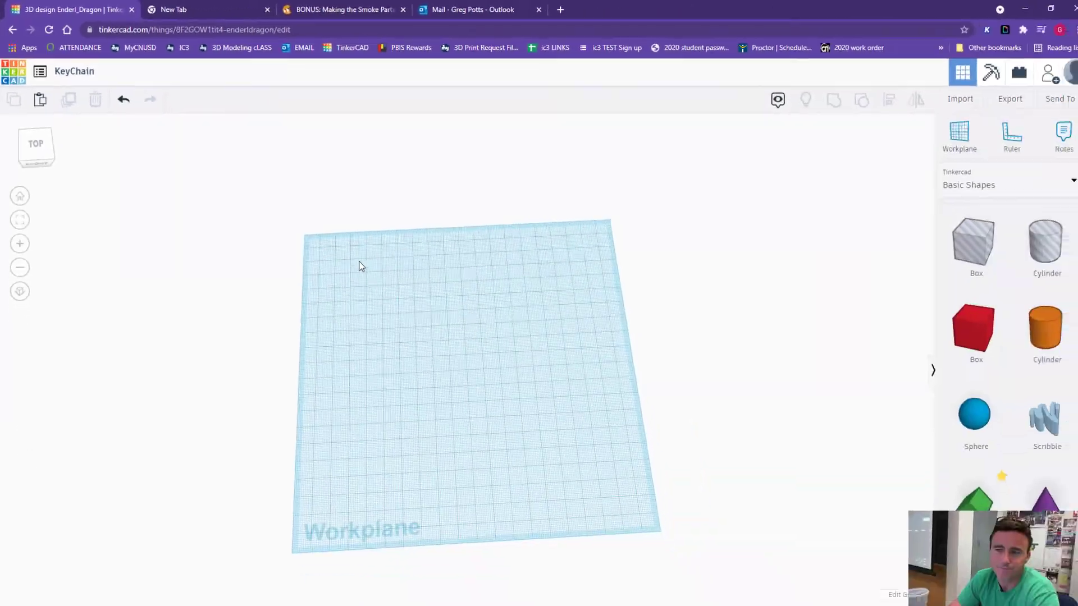
scroll(351, 281, up, 3)
right_drag(362, 372, 356, 352)
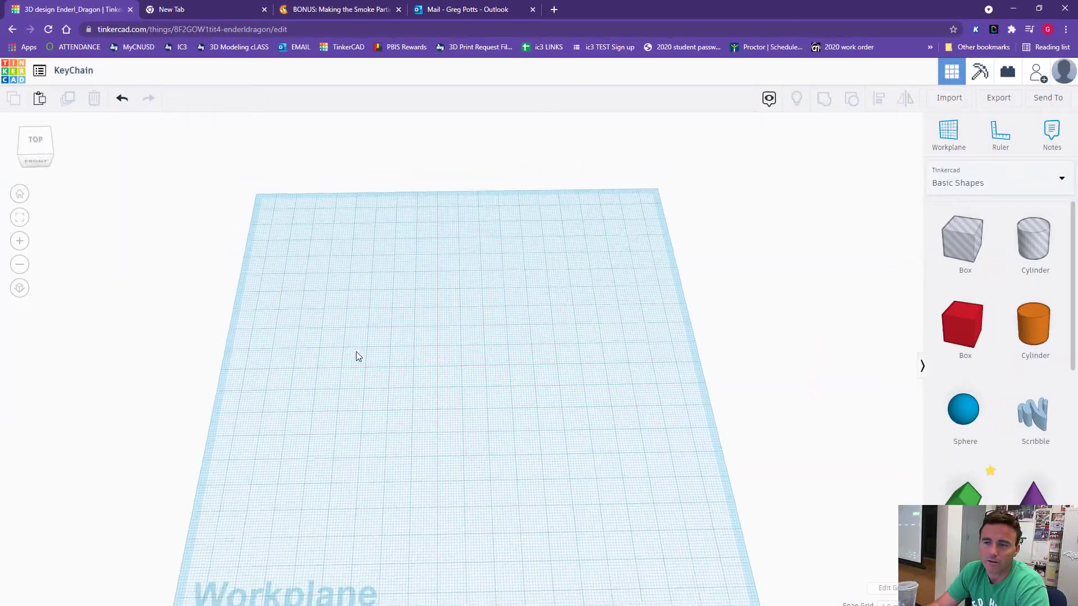
scroll(359, 351, down, 3)
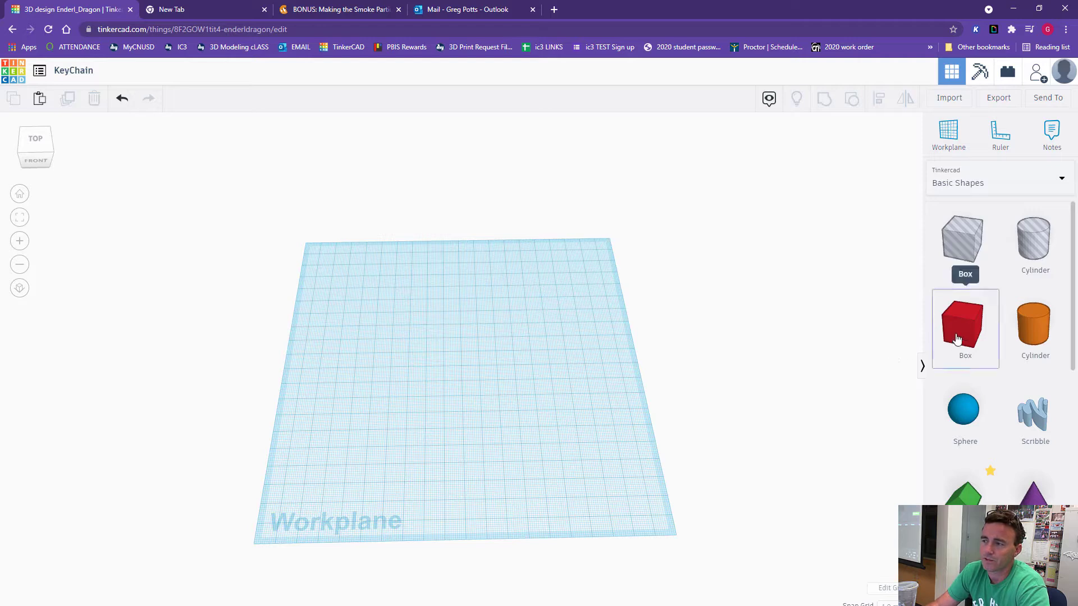
- Place a solid box near the middle of the workplane and set its side-to-side dimension to 100
drag(954, 340, 436, 371)
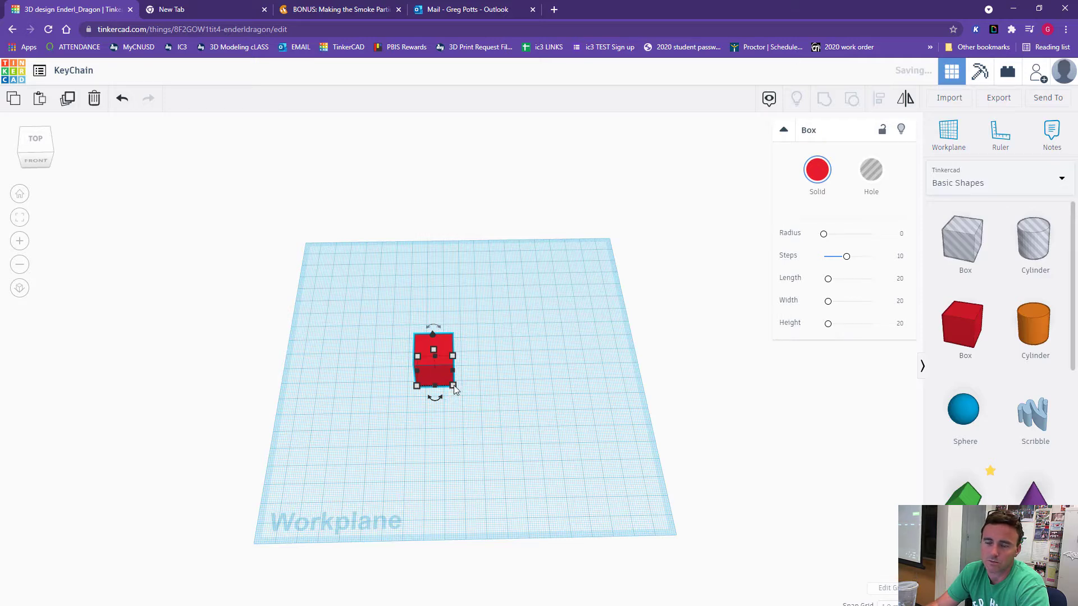
mouse_move(453, 386)
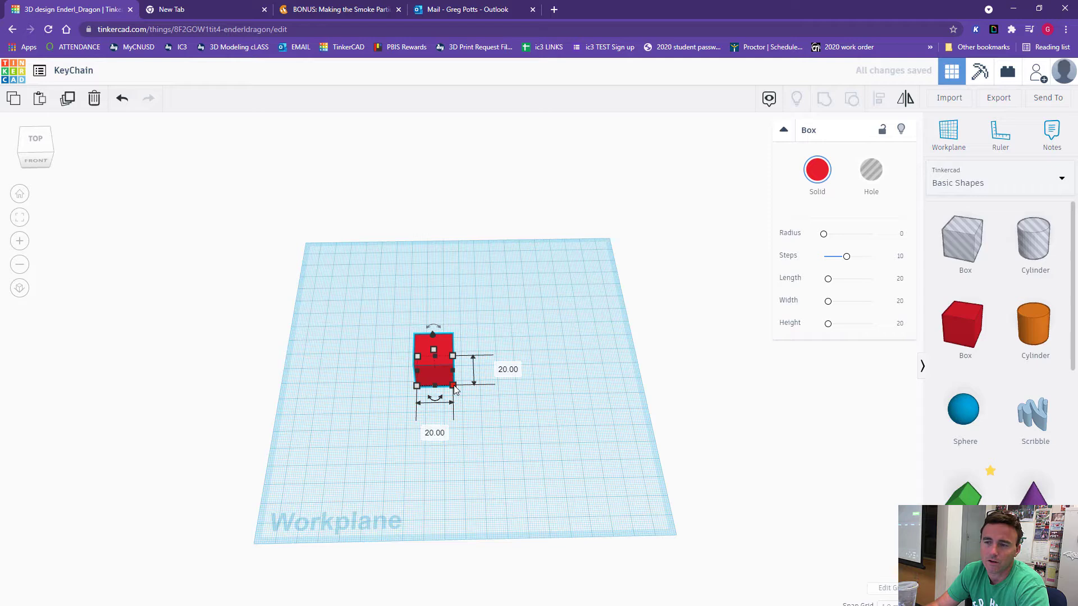
mouse_move(454, 387)
mouse_down()
mouse_move(496, 394)
mouse_move(473, 392)
mouse_up()
click(448, 439)
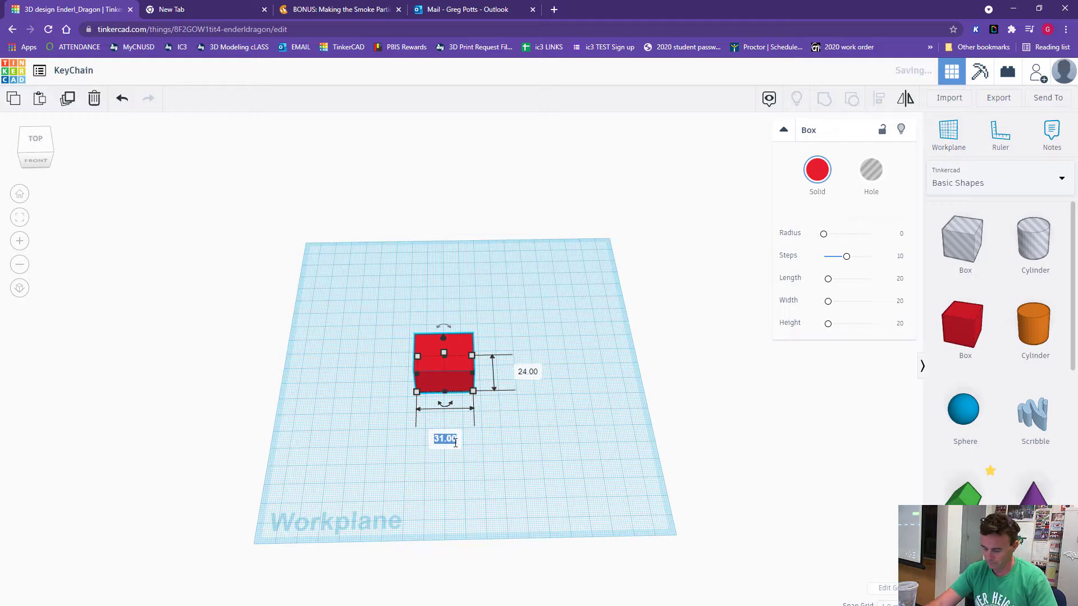
text(100)
key(Return)
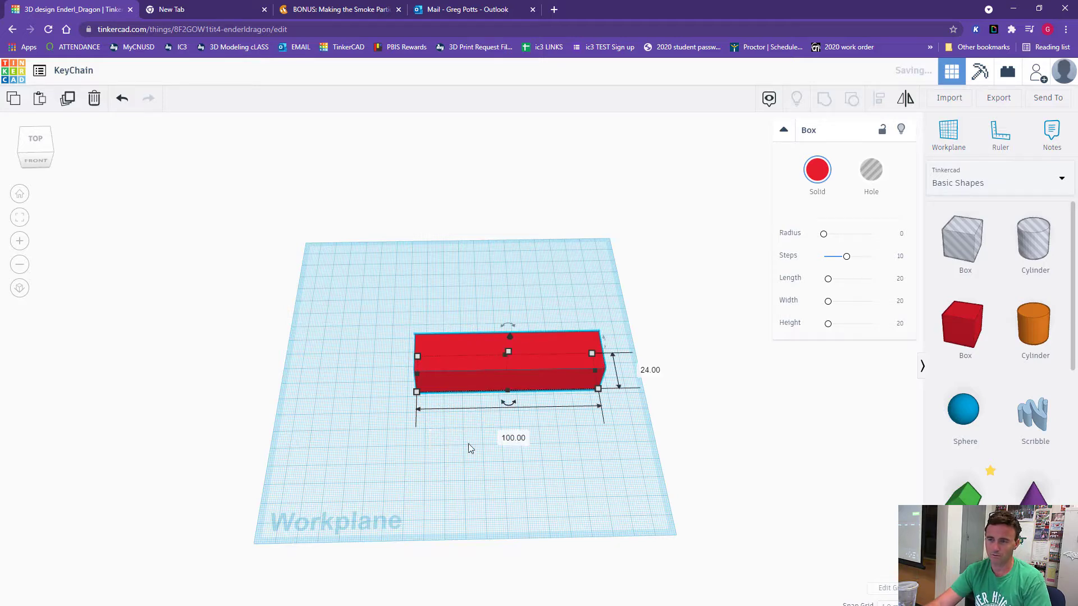
- Set the box's front-to-back dimension to 20 and its height to 5
click(650, 370)
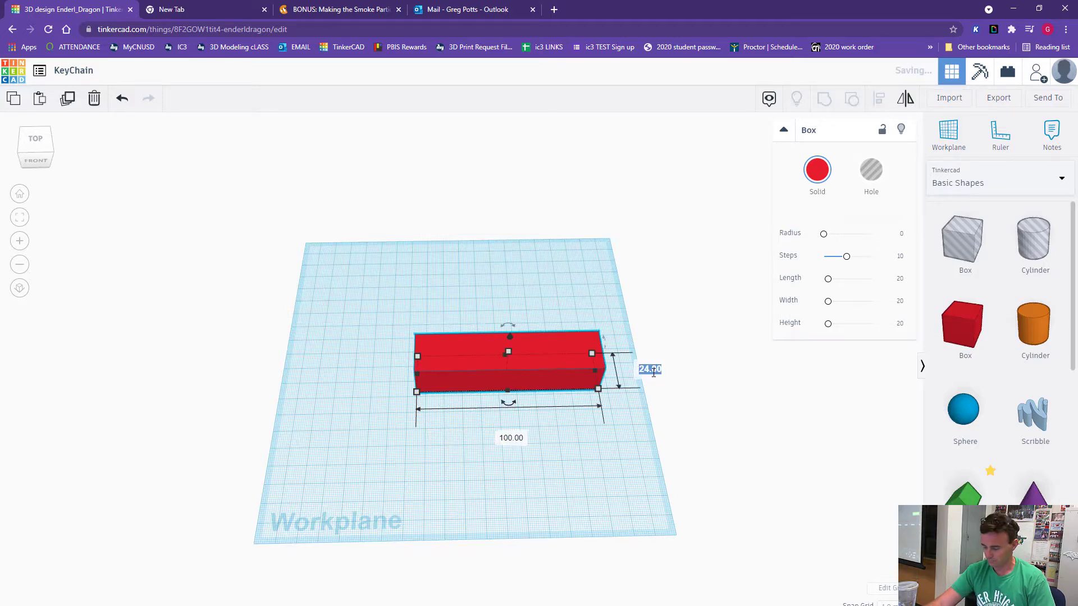
text(20)
key(Return)
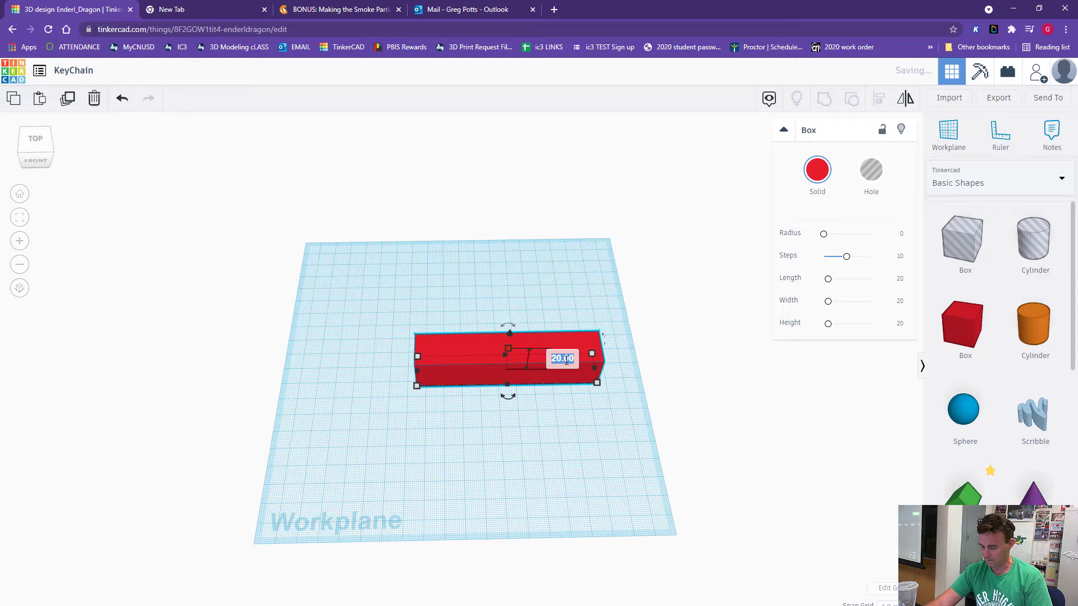
text(5)
key(Return)
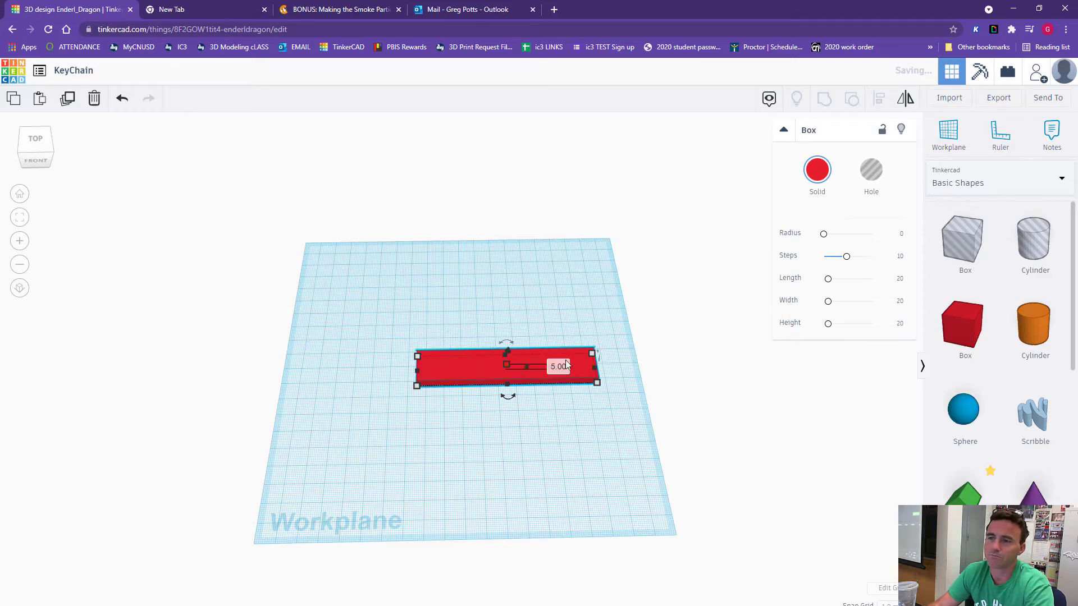
click(587, 314)
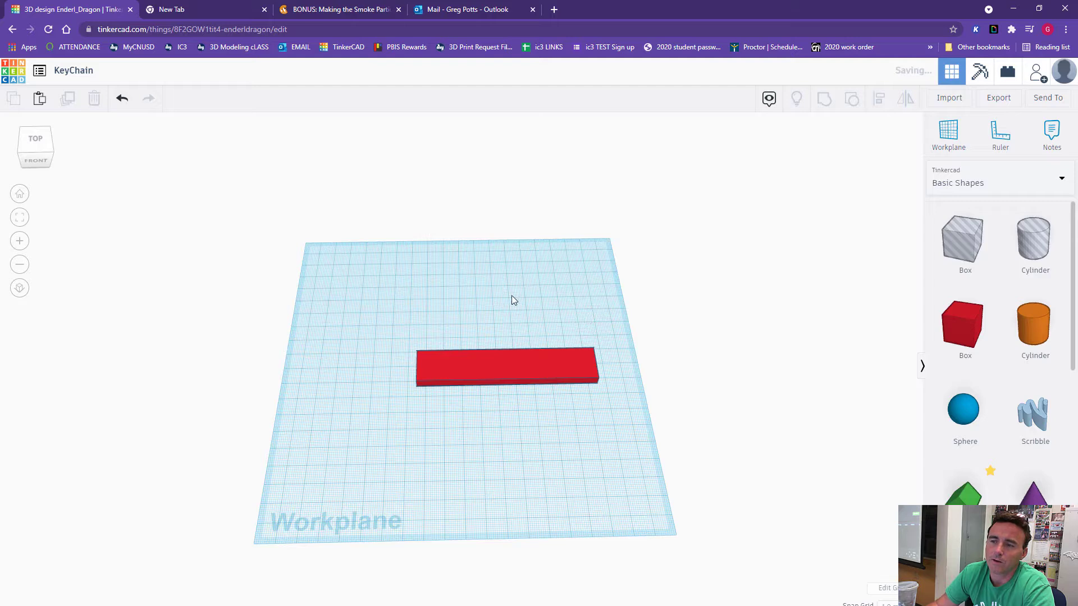
- Move the flat bar to the middle of the workplane and round its corners with radius 4.25 and 5 steps
drag(503, 372, 477, 372)
click(416, 440)
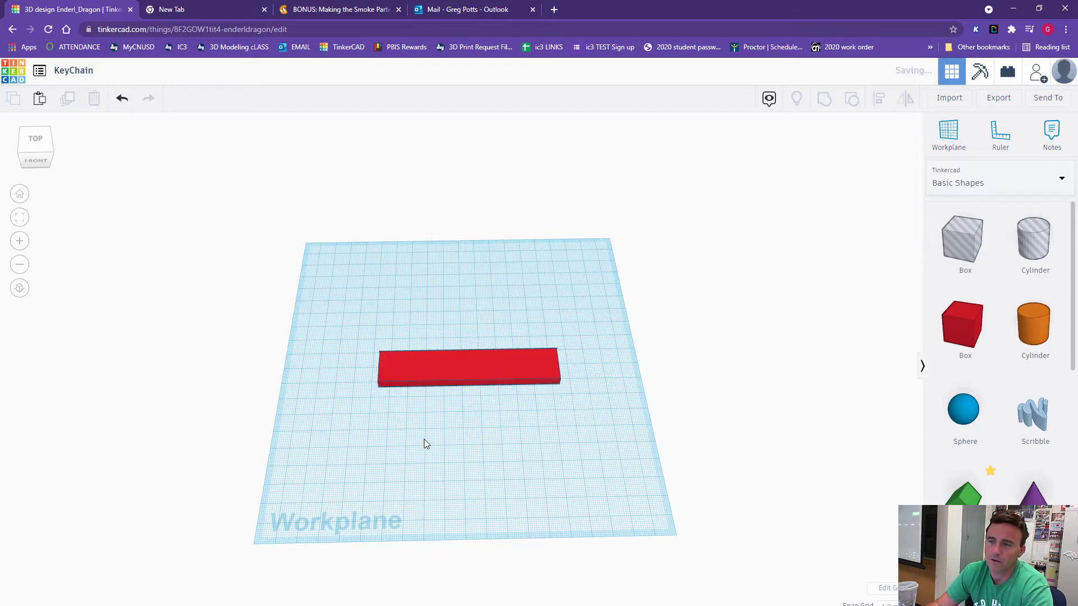
click(459, 375)
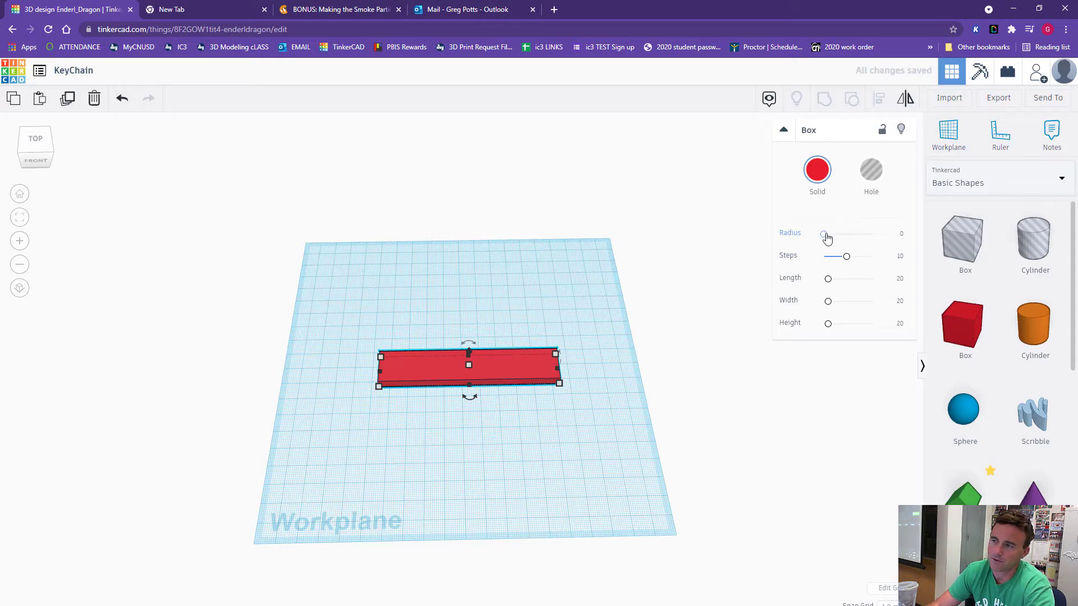
drag(827, 238, 835, 236)
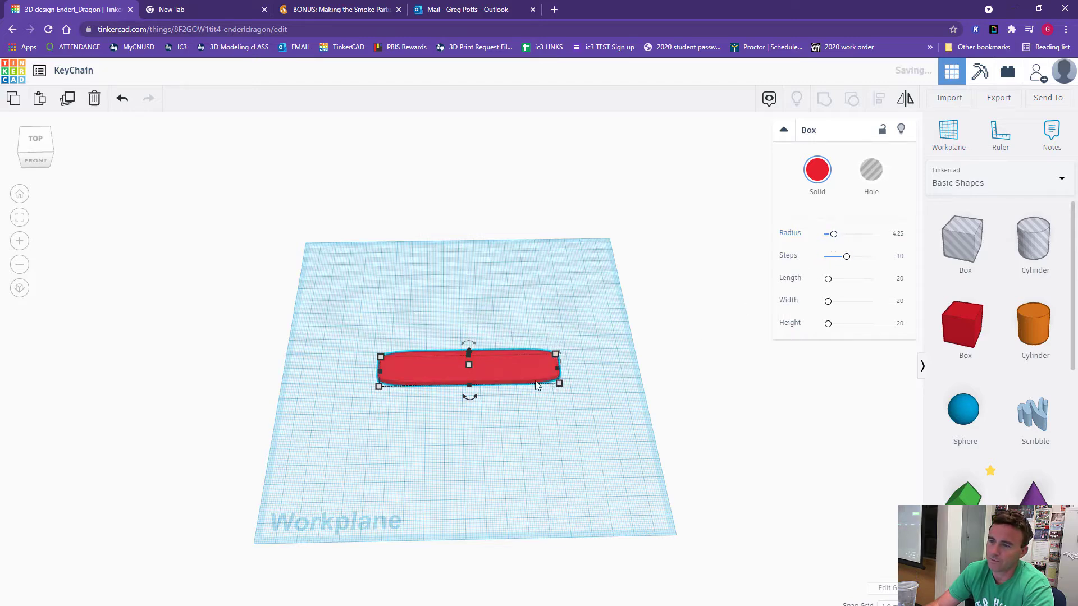
mouse_move(846, 256)
mouse_down()
mouse_move(869, 259)
mouse_move(823, 263)
mouse_move(835, 263)
mouse_up()
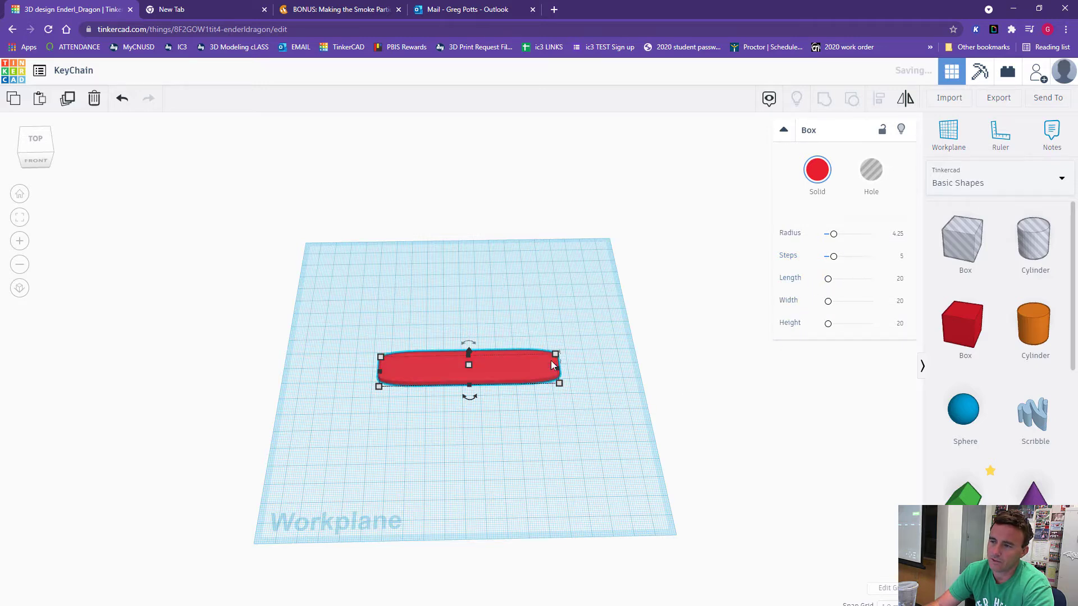
mouse_move(559, 384)
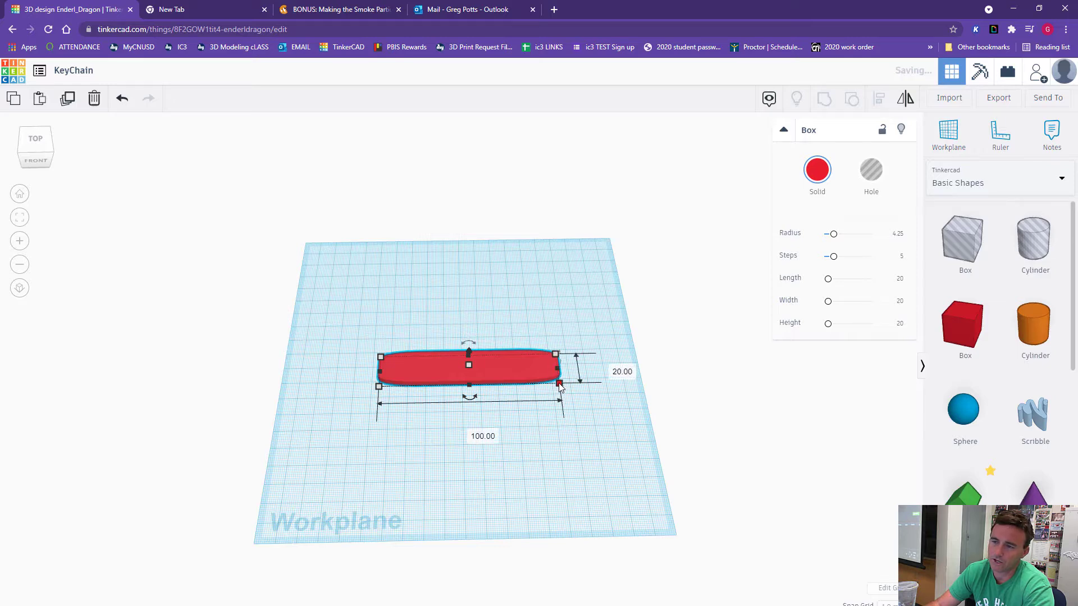
mouse_move(473, 369)
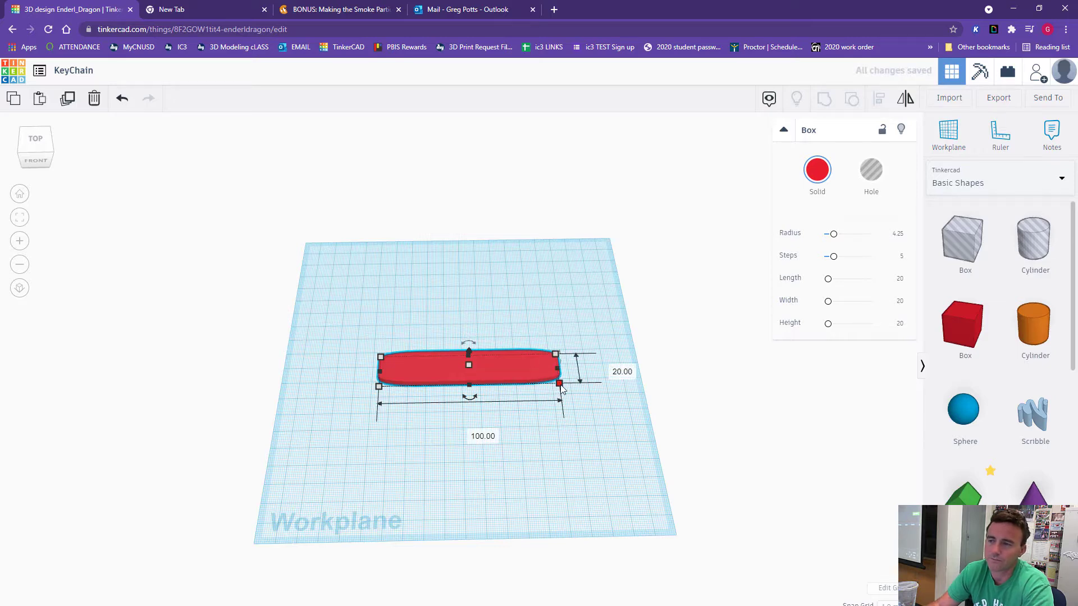
click(528, 418)
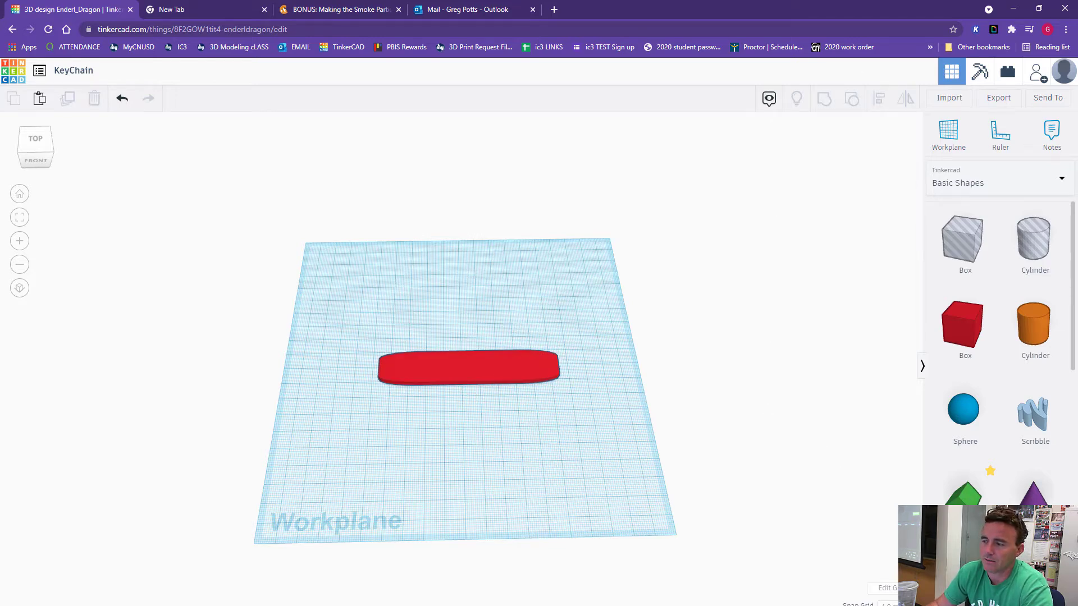
drag(1034, 579, 463, 453)
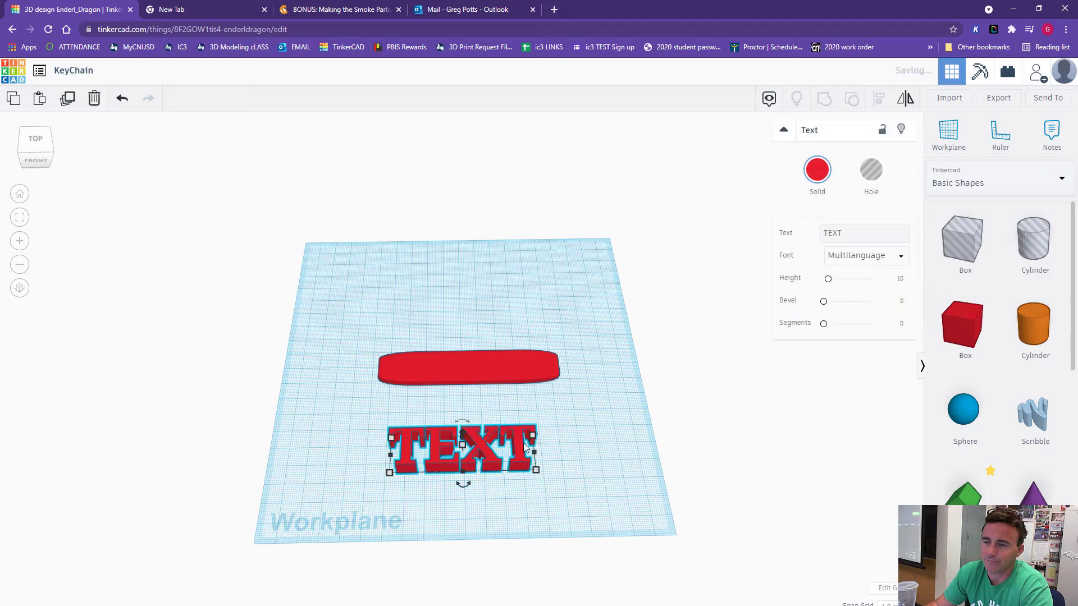
right_drag(525, 446, 456, 414)
mouse_move(463, 411)
mouse_down()
mouse_move(480, 318)
mouse_move(486, 419)
mouse_move(491, 356)
mouse_move(486, 387)
mouse_move(464, 409)
mouse_up()
right_drag(465, 403, 460, 372)
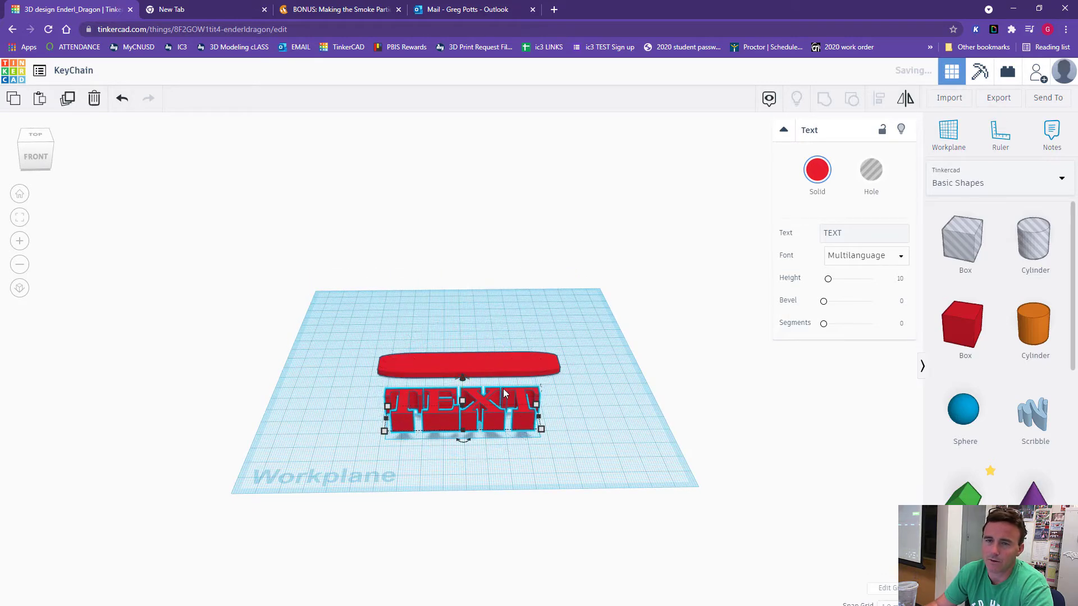
click(93, 99)
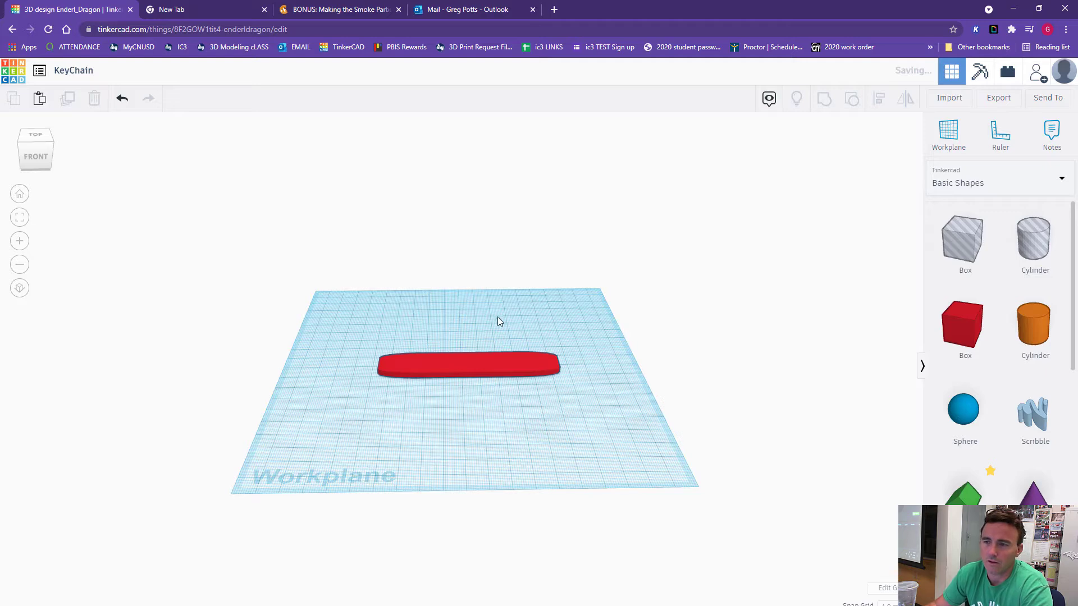
- Set a new workplane on the bar's top face and place a Text shape centrally on it
click(947, 139)
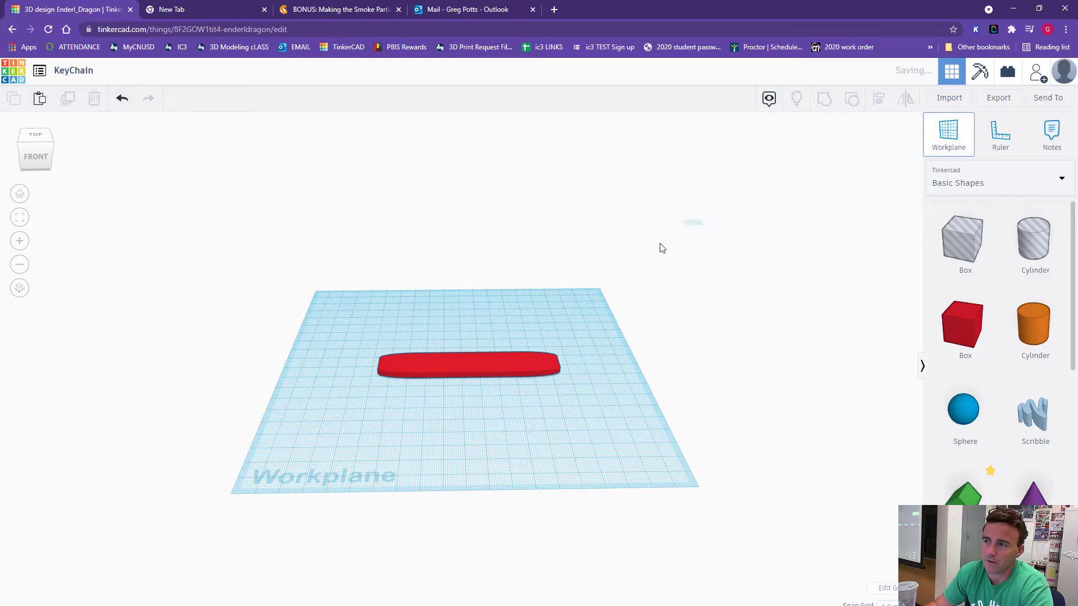
click(468, 364)
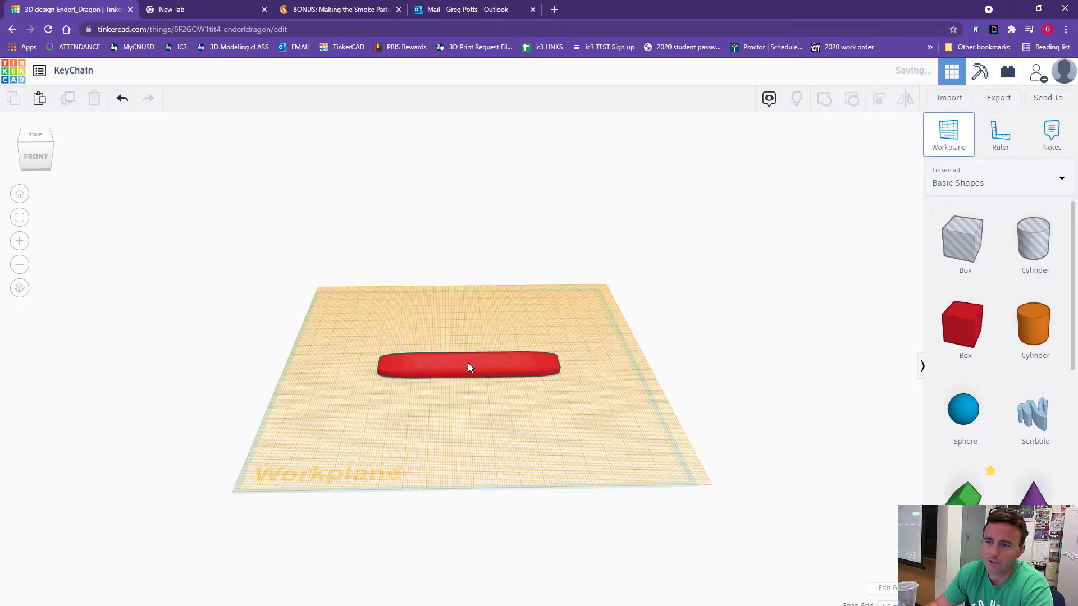
click(1033, 578)
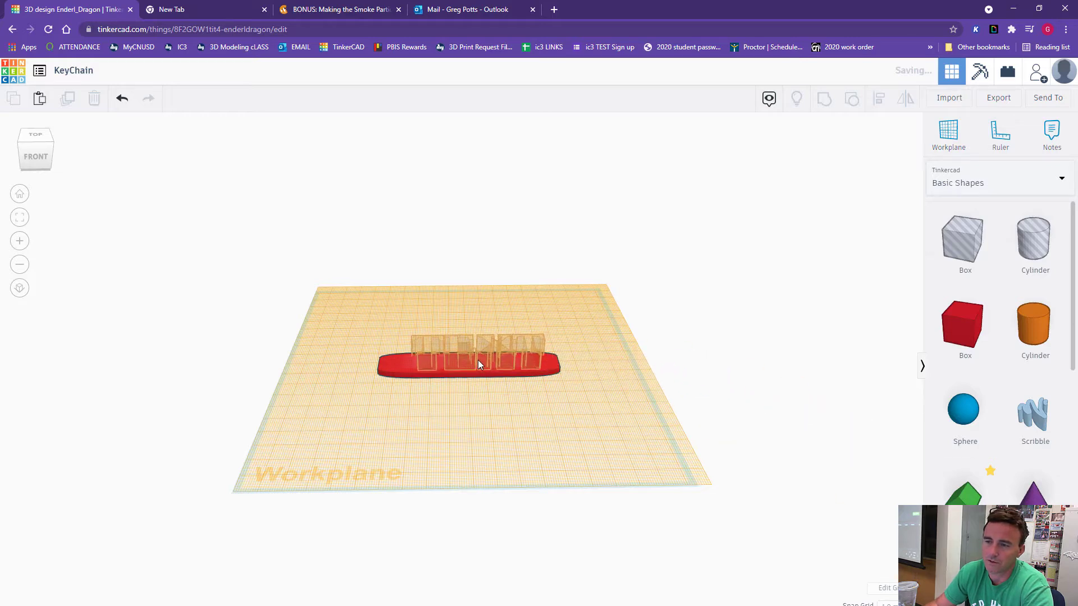
click(475, 363)
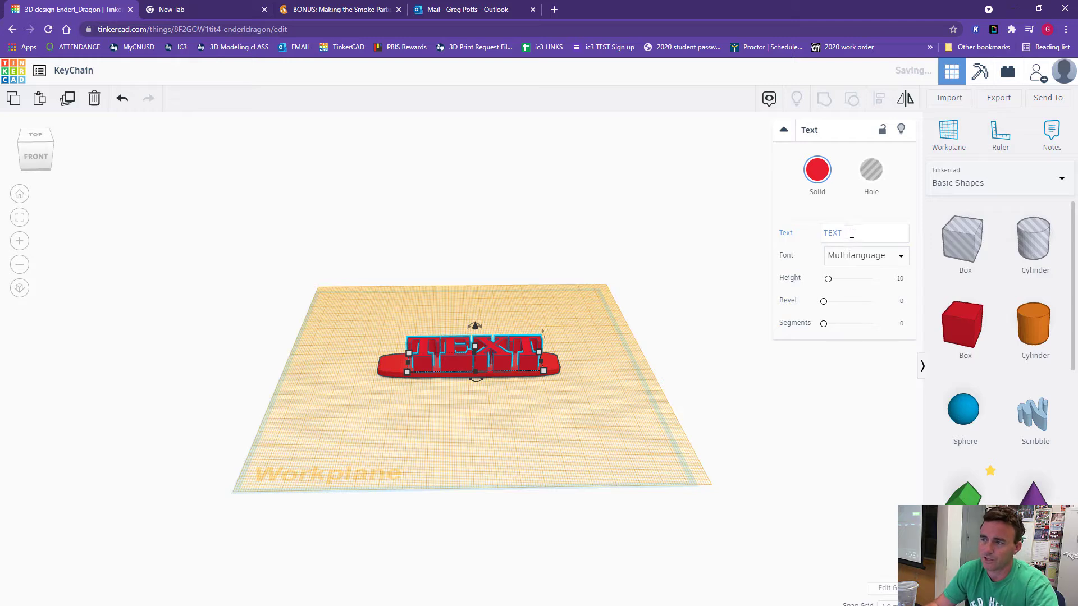
- Change the text shape's wording to "Name" and its font to Sans Mono
click(834, 234)
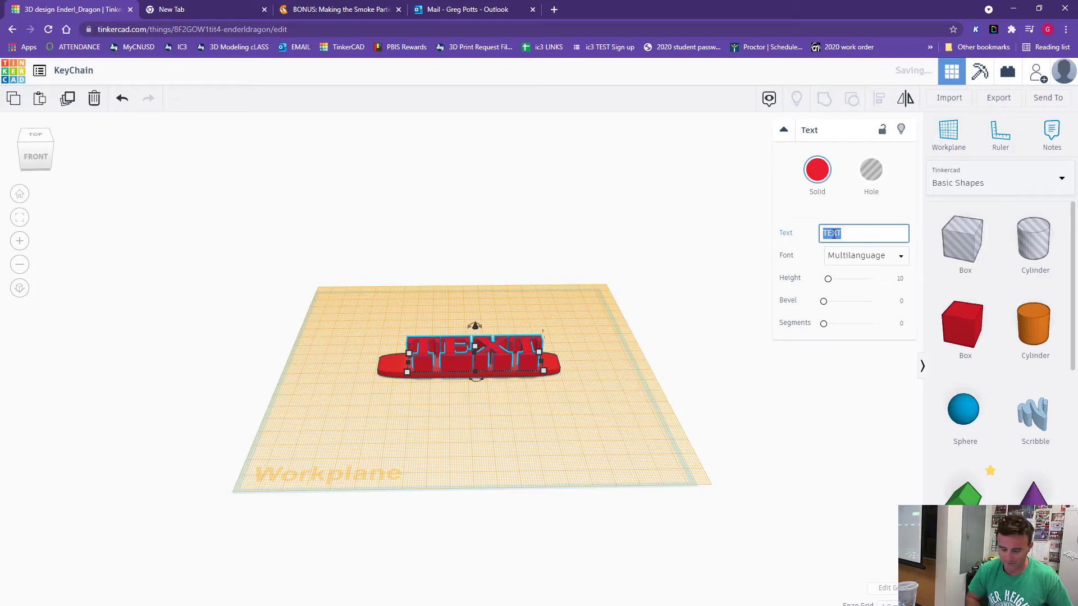
text(Name)
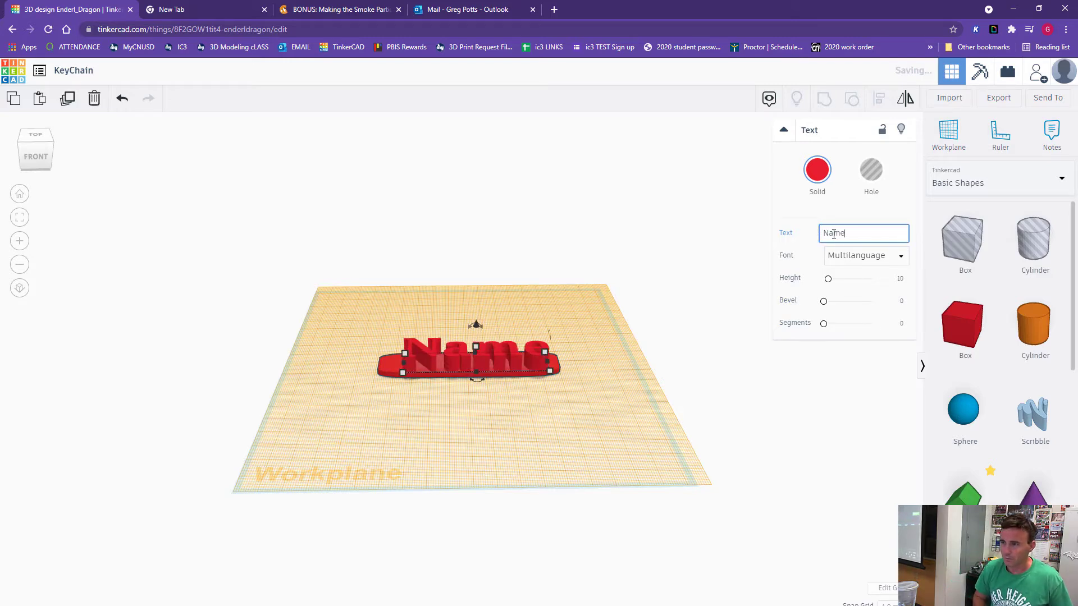
click(853, 257)
click(851, 292)
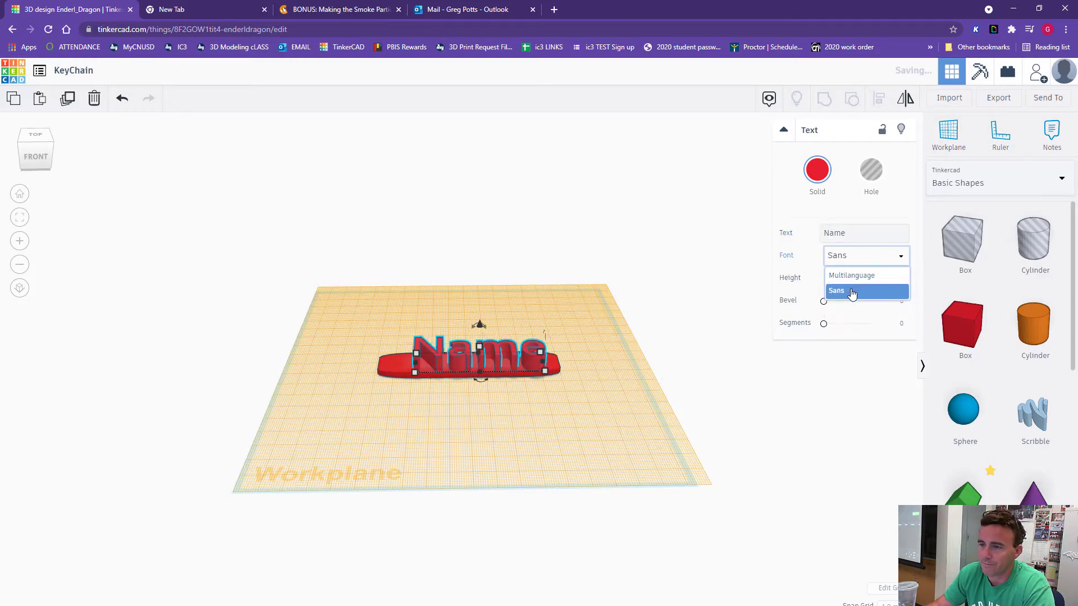
click(869, 258)
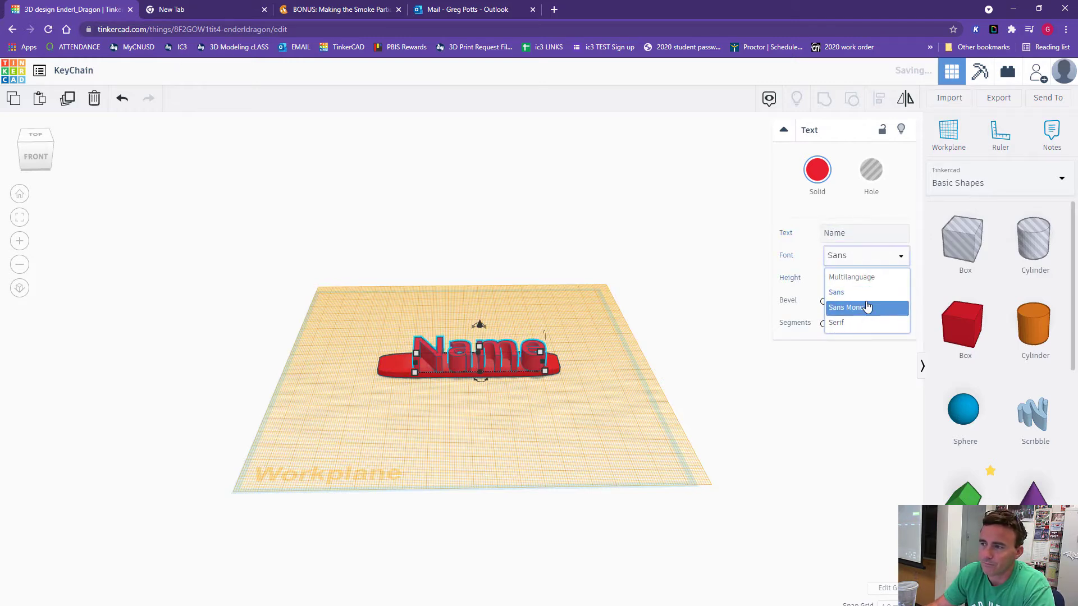
click(868, 307)
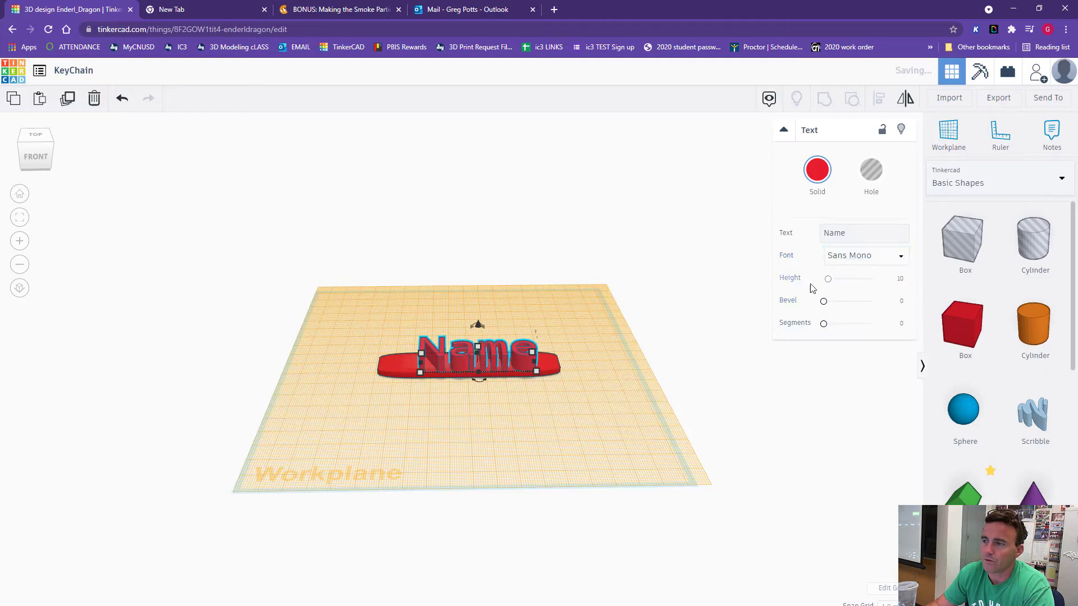
- Set the lettering's height to 4.12, its bevel to 0.76 and its segments to 2
drag(830, 282, 826, 281)
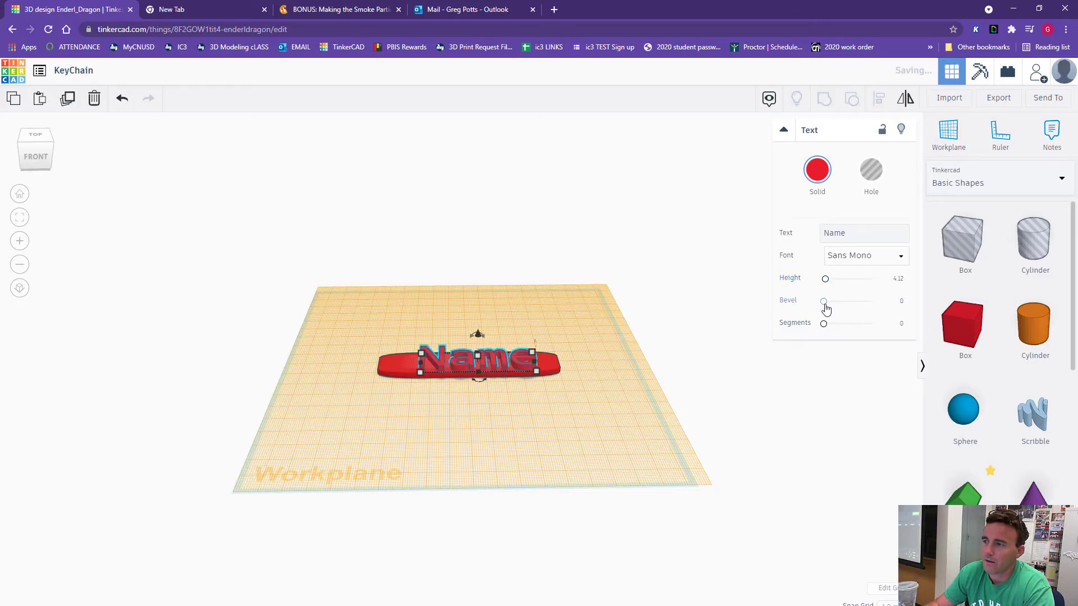
drag(827, 307, 841, 303)
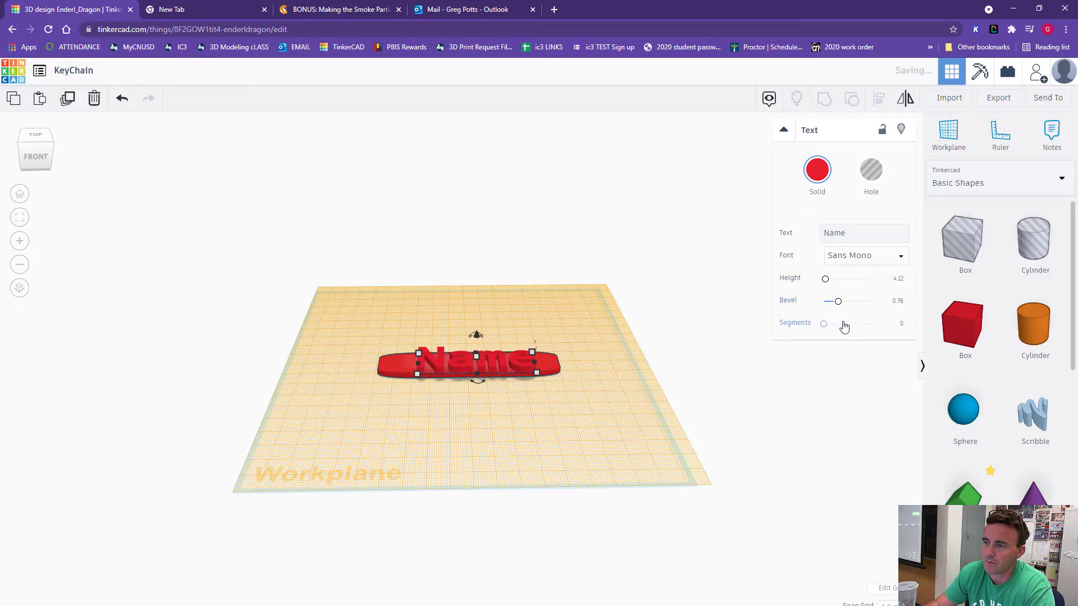
drag(825, 325, 841, 323)
scroll(562, 365, up, 2)
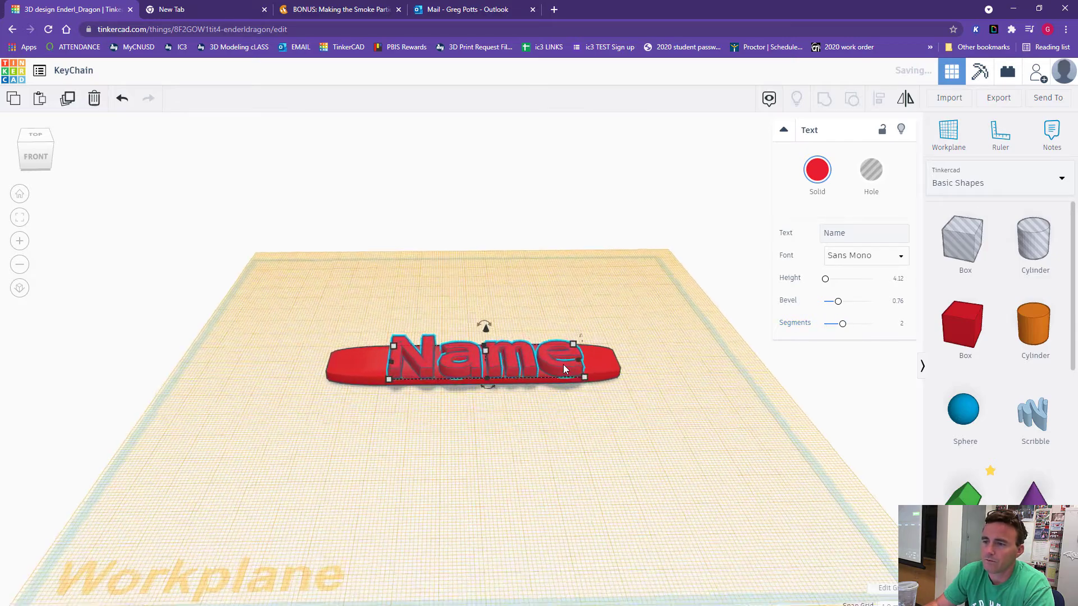
scroll(563, 364, up, 2)
scroll(582, 441, up, 3)
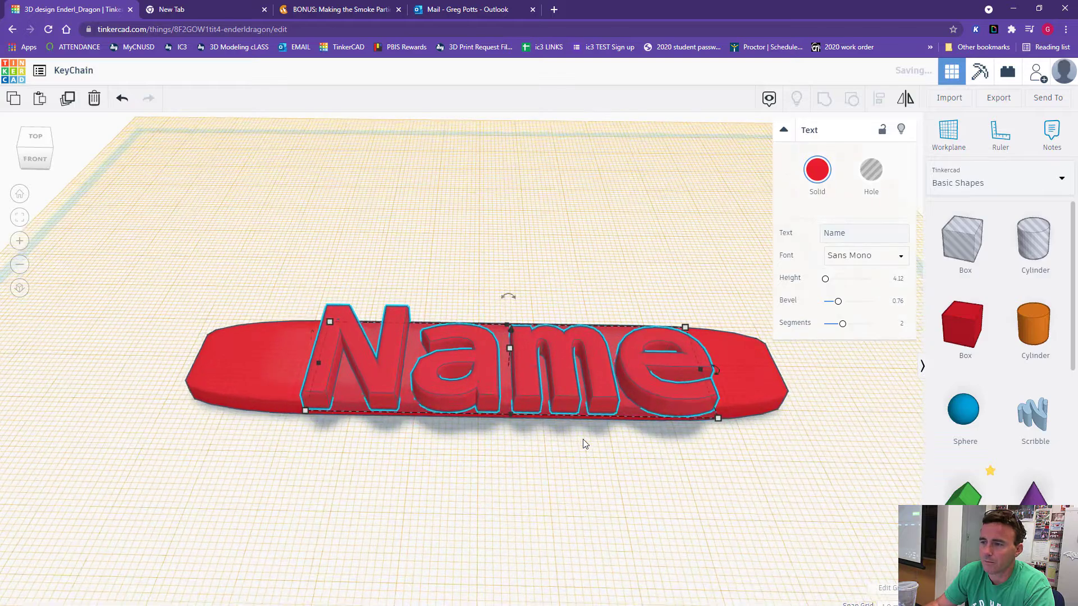
drag(841, 324, 852, 323)
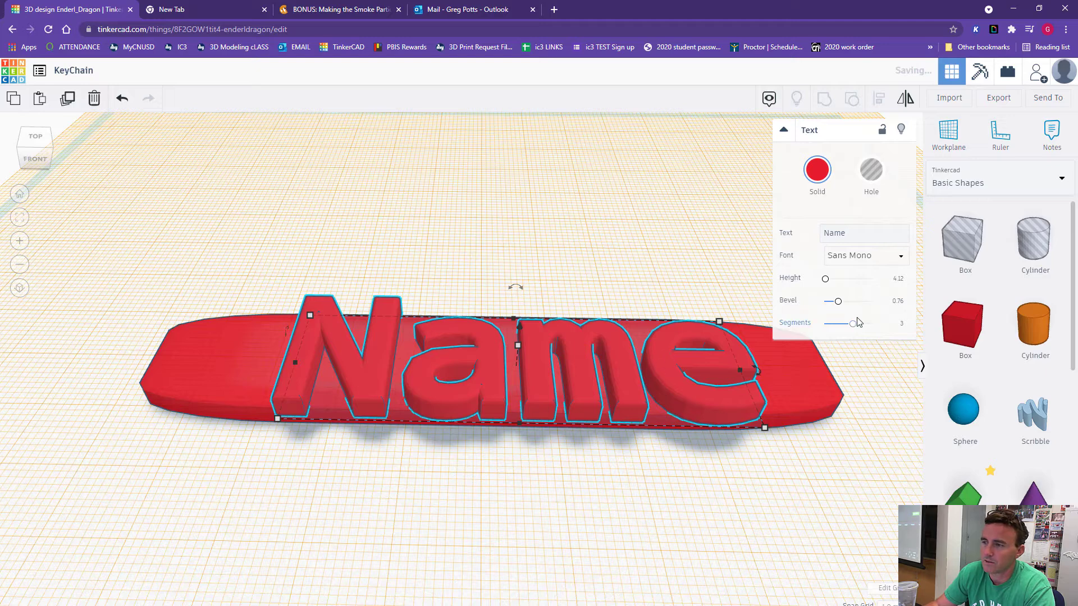
drag(853, 324, 842, 324)
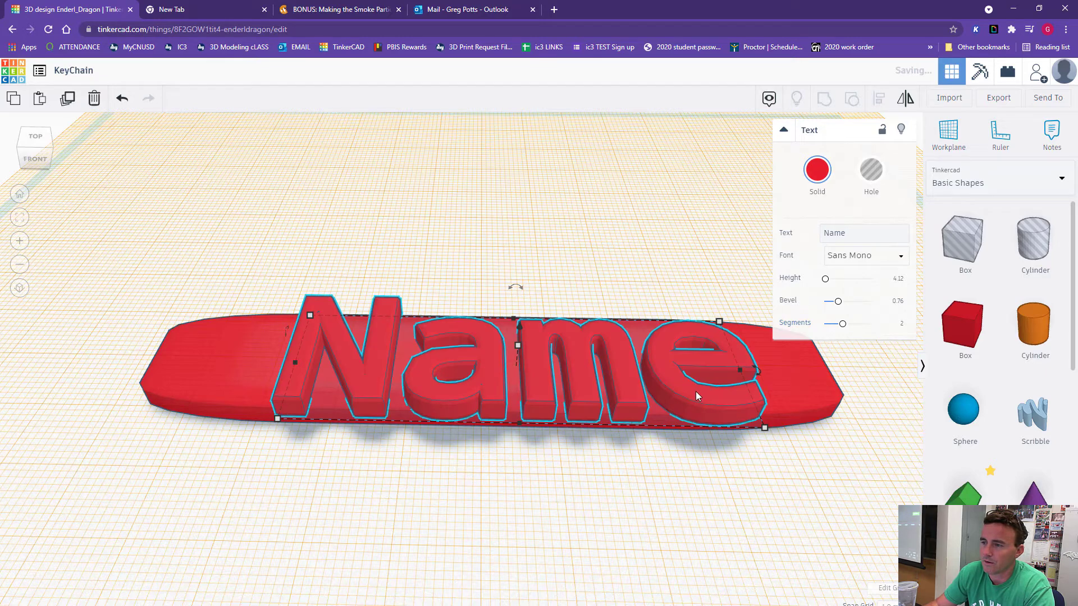
drag(689, 395, 689, 382)
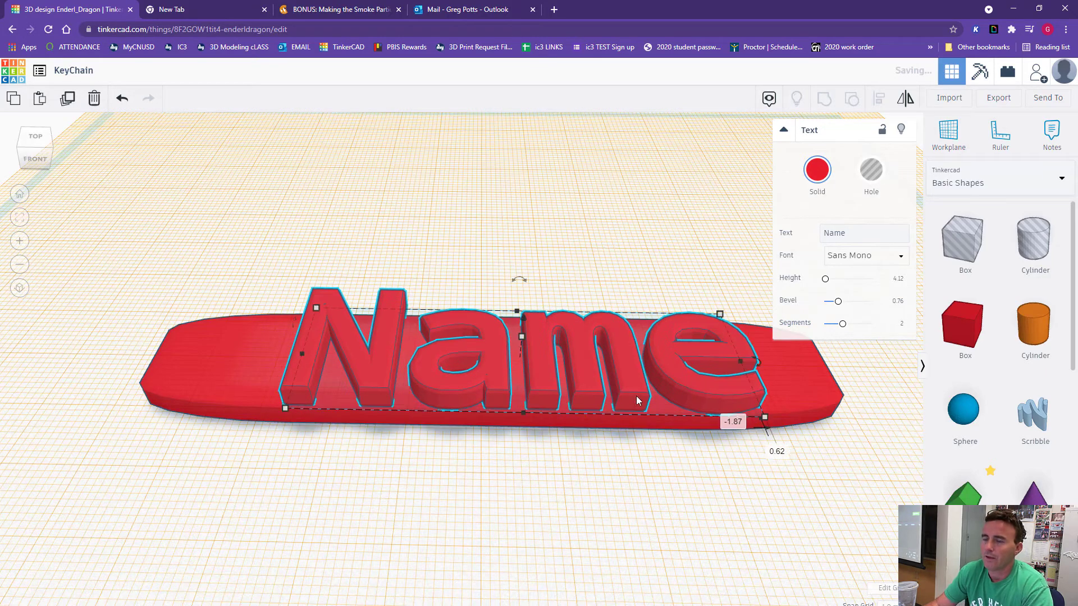
right_drag(648, 261, 716, 514)
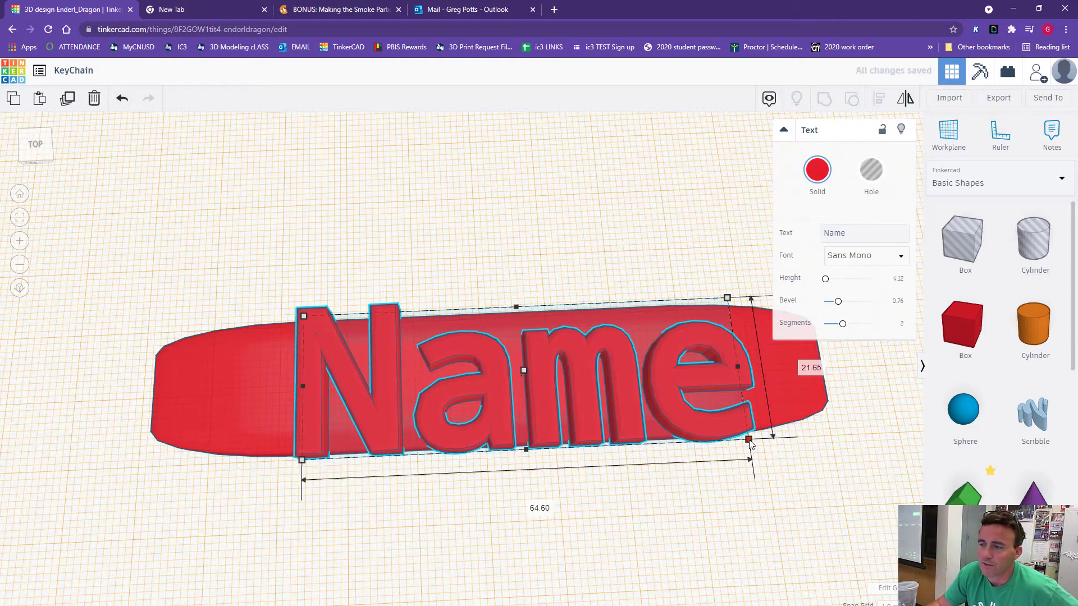
drag(752, 444, 691, 429)
click(121, 99)
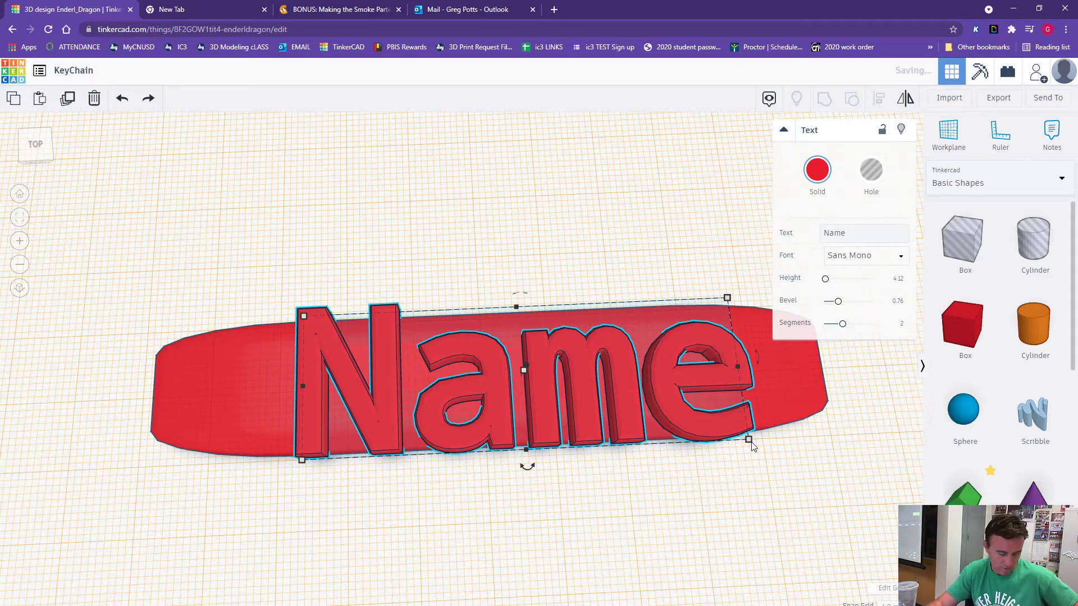
- Scale the text proportionally to about 37.6 by 12.6 mm and move it to the middle of the bar
shift+drag(749, 440, 557, 368)
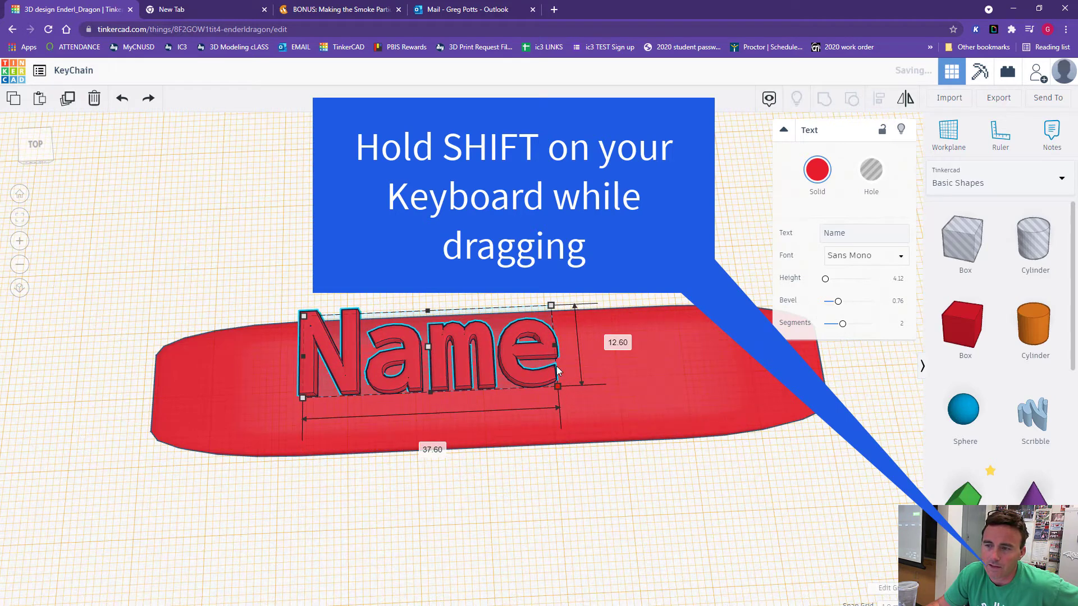
drag(510, 359, 596, 381)
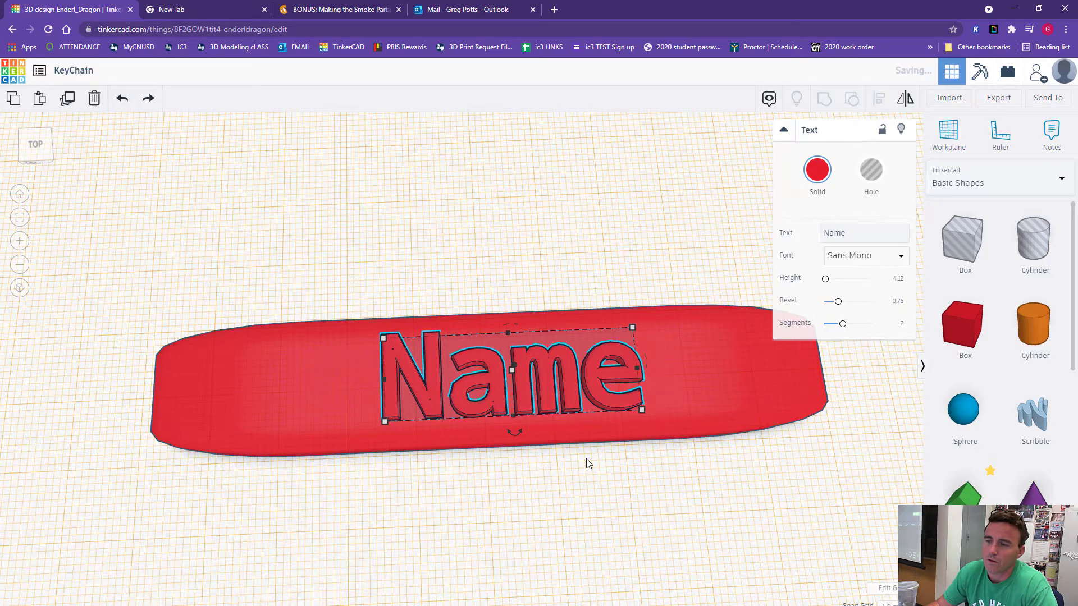
drag(427, 398, 473, 408)
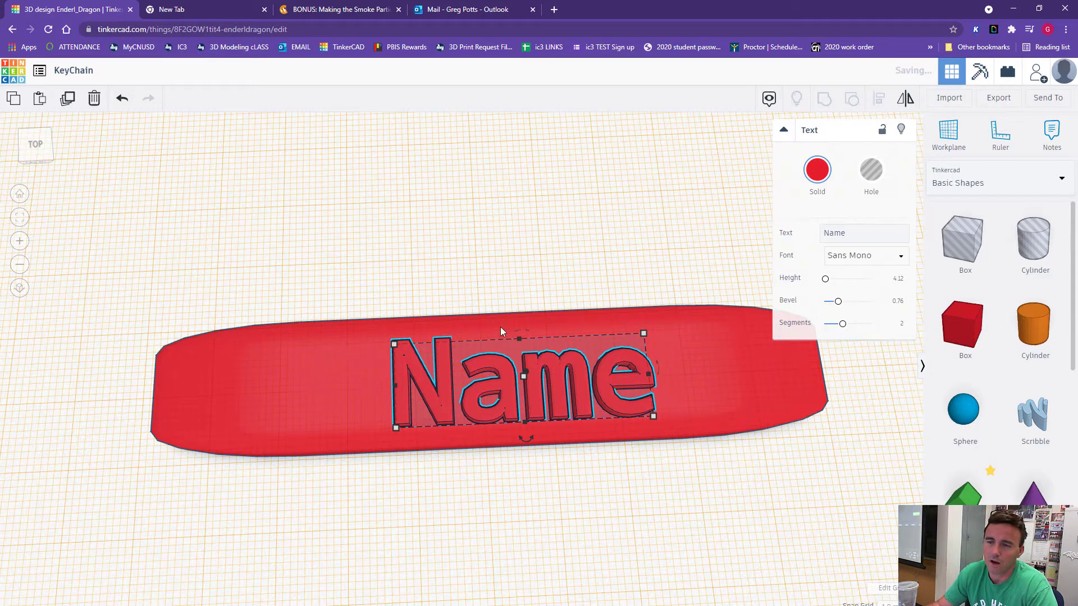
click(306, 264)
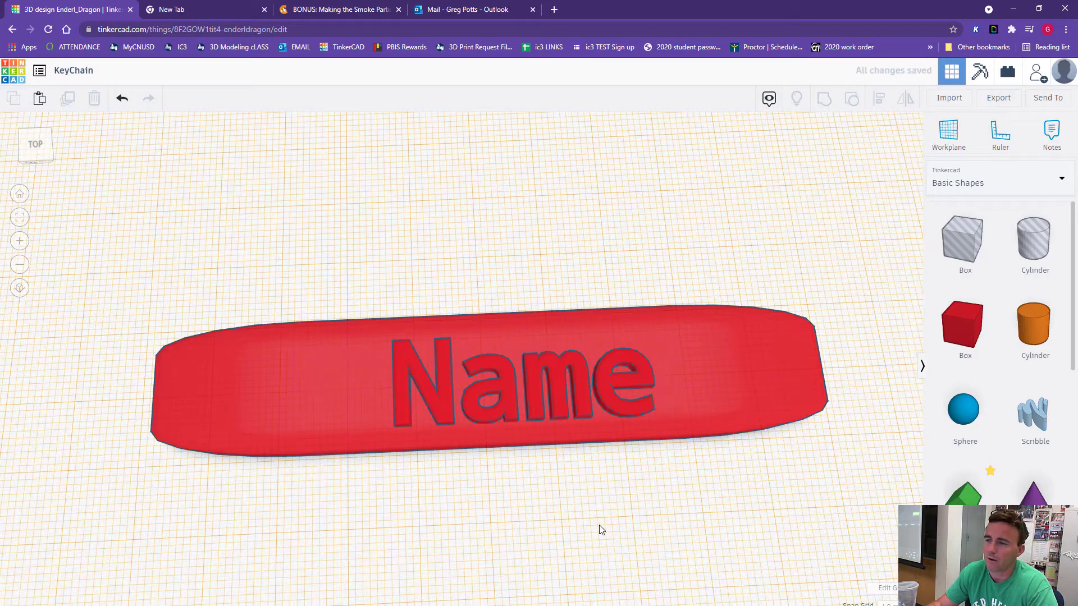
- Set the workplane back onto the base grid beneath the bar
right_drag(598, 527, 605, 425)
scroll(605, 427, down, 3)
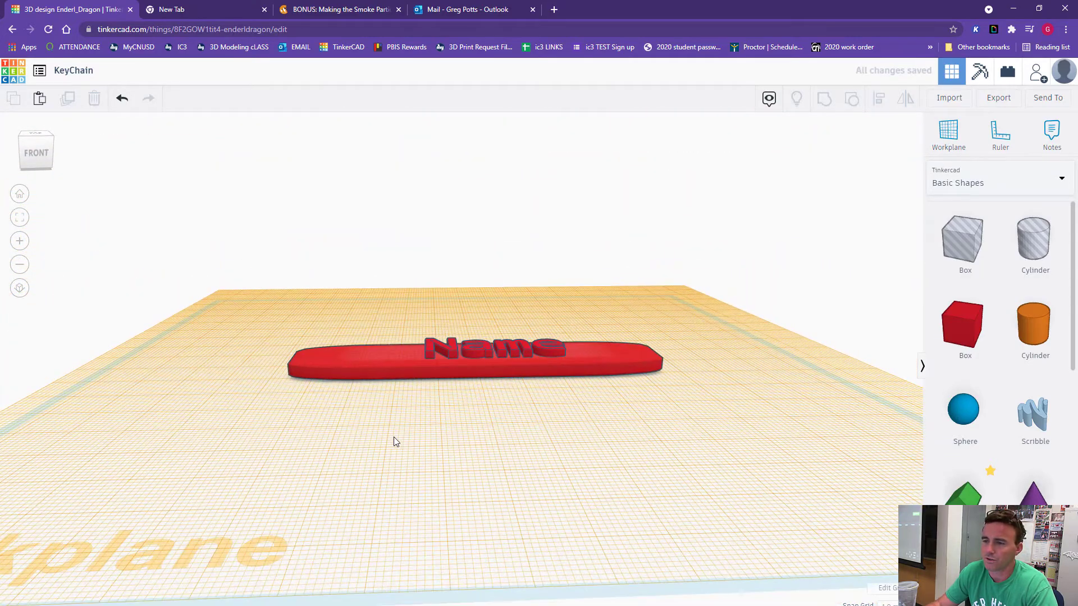
click(947, 138)
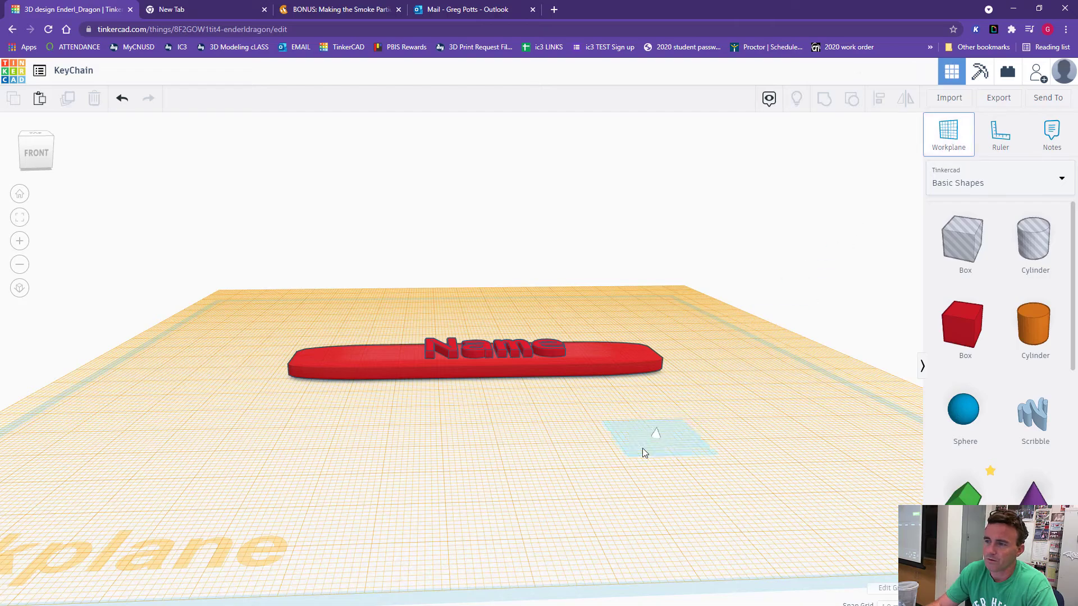
click(631, 459)
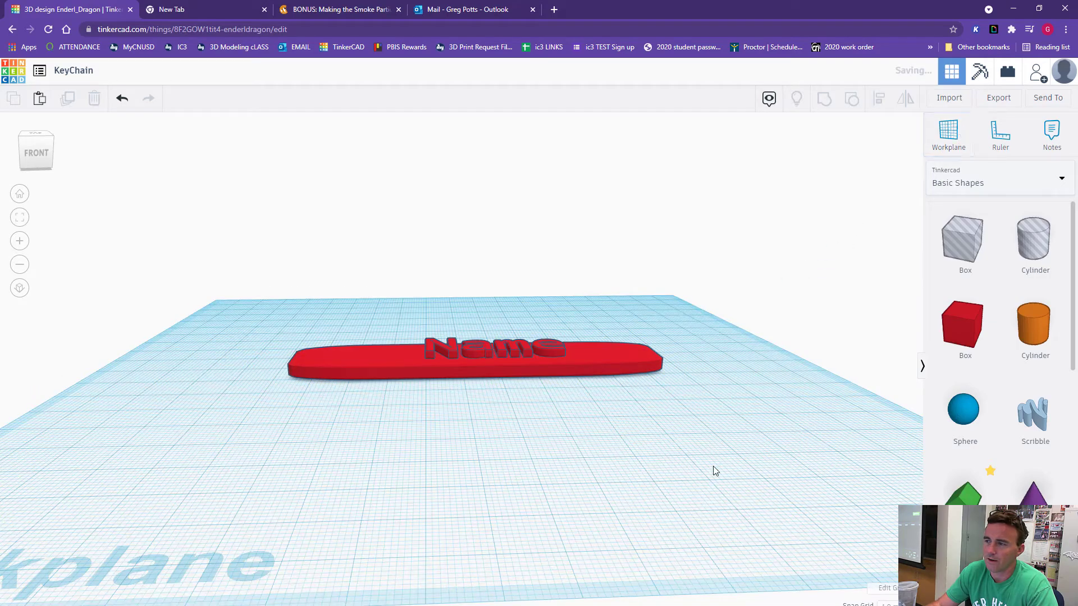
- Align the text and the bar on their centres along both the length and the width
right_drag(637, 466, 635, 550)
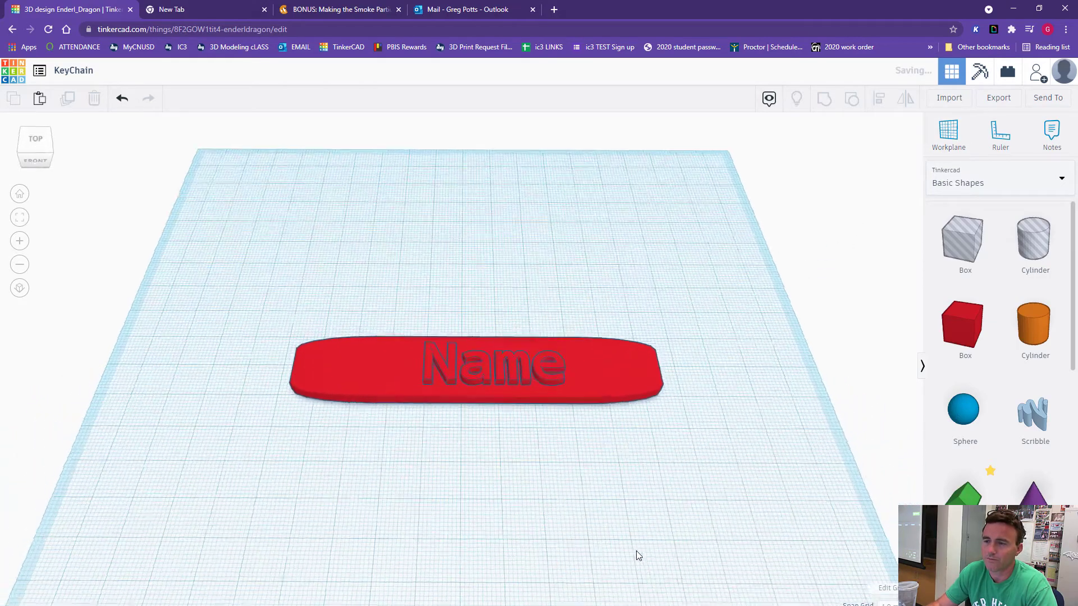
scroll(601, 539, up, 4)
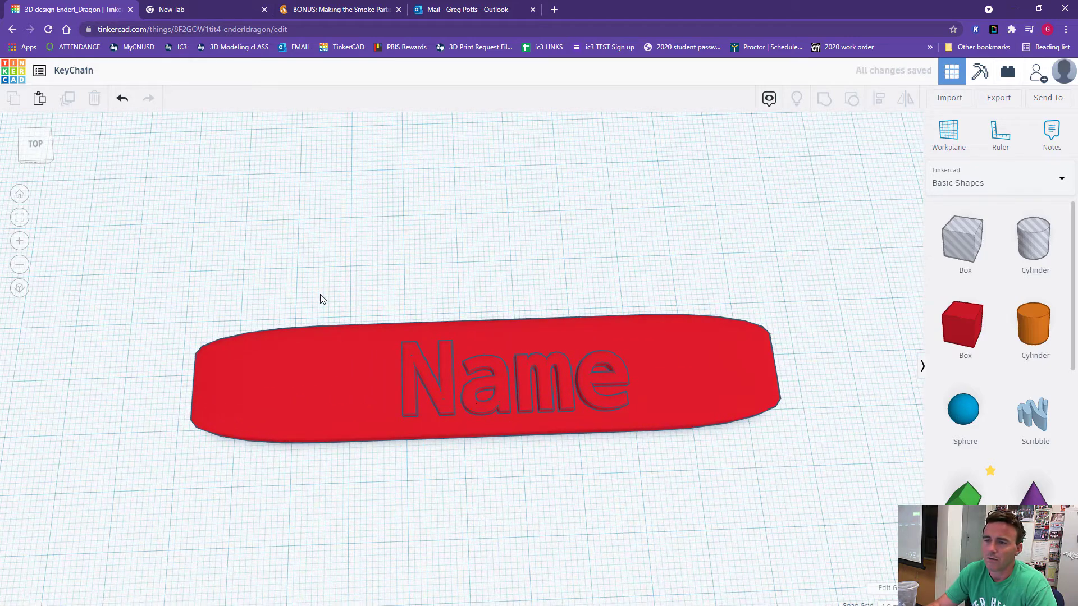
drag(205, 241, 817, 533)
drag(110, 191, 842, 527)
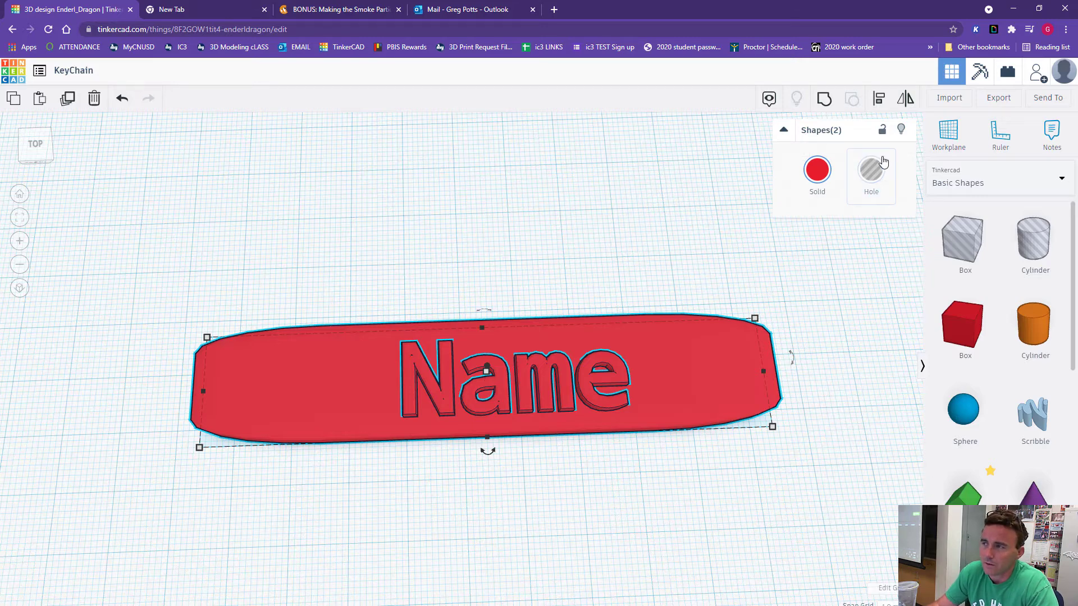
click(880, 99)
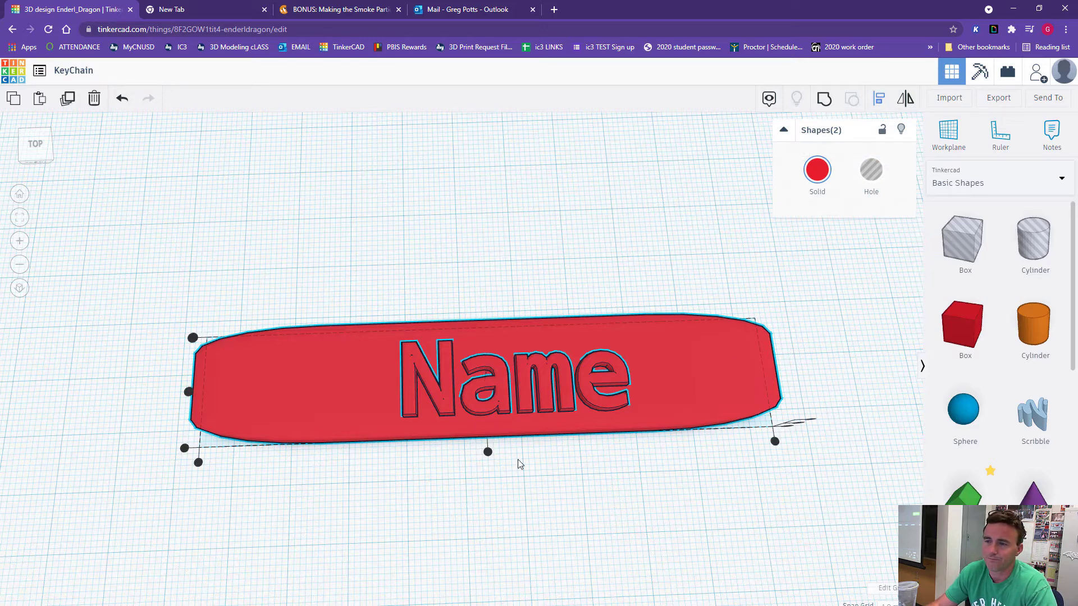
click(488, 452)
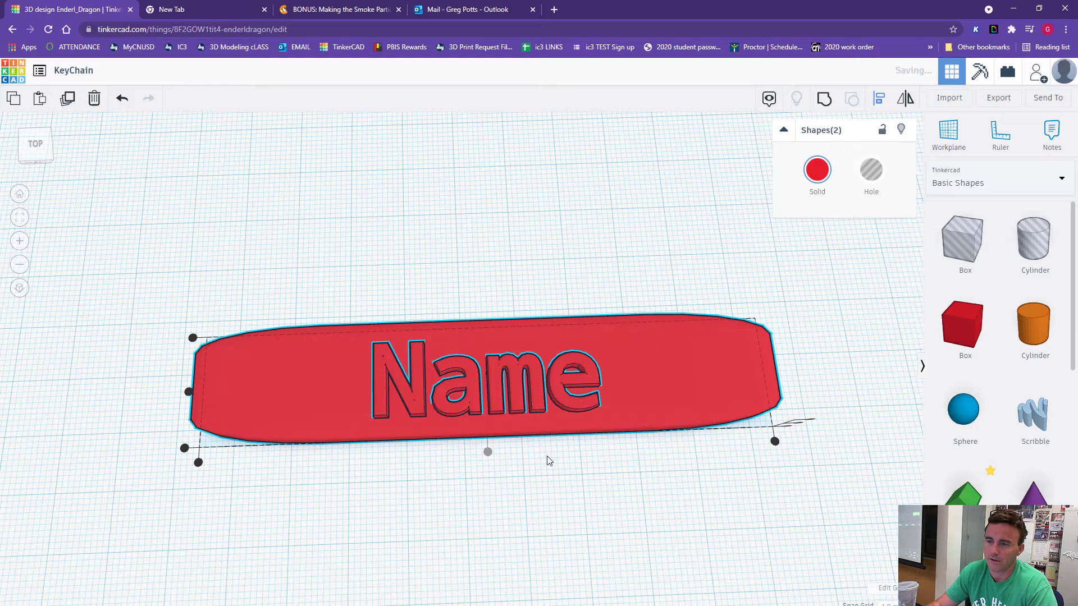
click(189, 392)
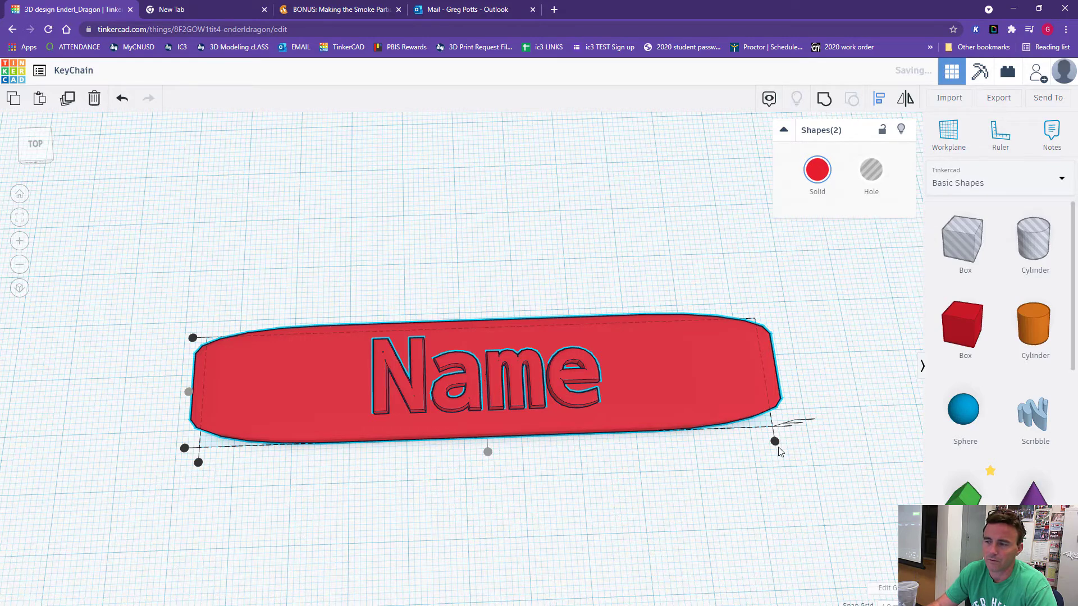
click(603, 545)
- Shift only the text lengthwise towards the right-hand end of the bar, keeping it centred across the width
scroll(609, 519, down, 2)
scroll(604, 522, down, 2)
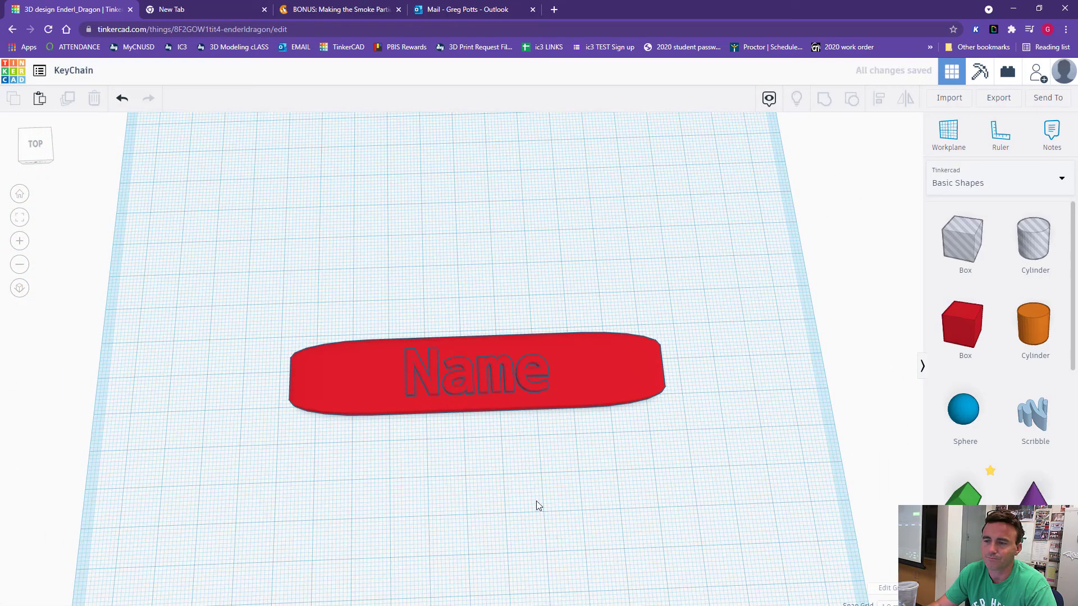
click(497, 383)
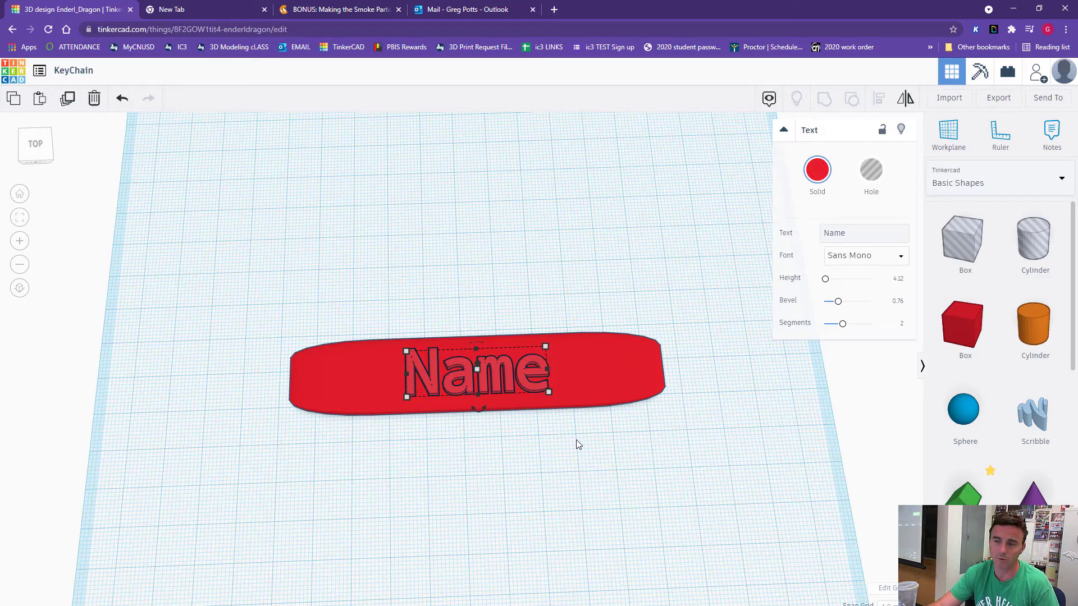
key(Right)
key(Right)
key(Right)
key(Right)
key(Right)
key(Right)
key(Right)
key(Right)
key(Right)
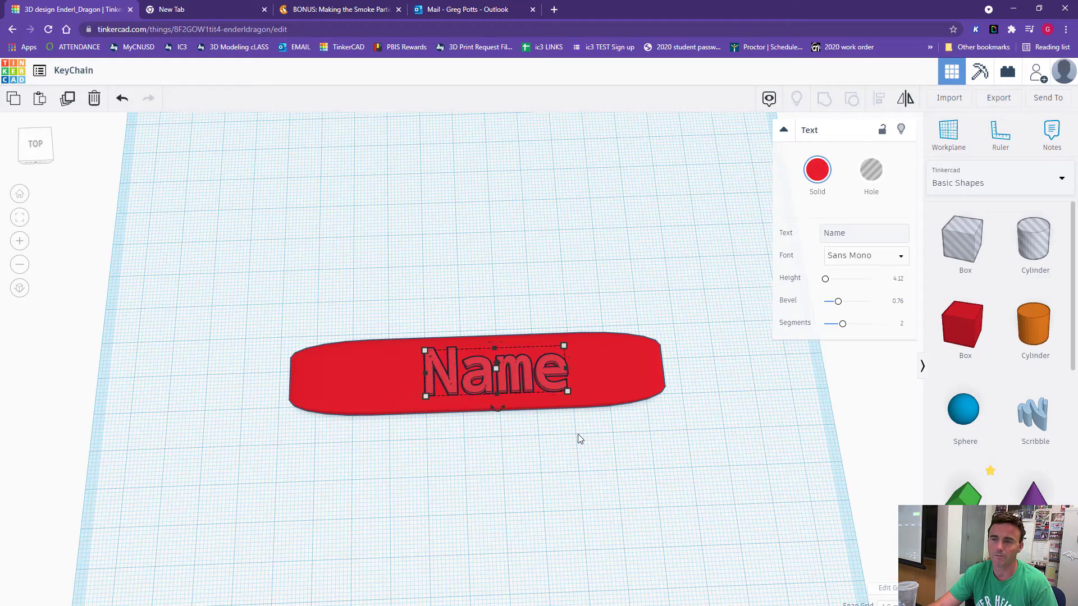
key(Right)
key(Right)
key(Right)
key(Right)
key(Right)
key(Right)
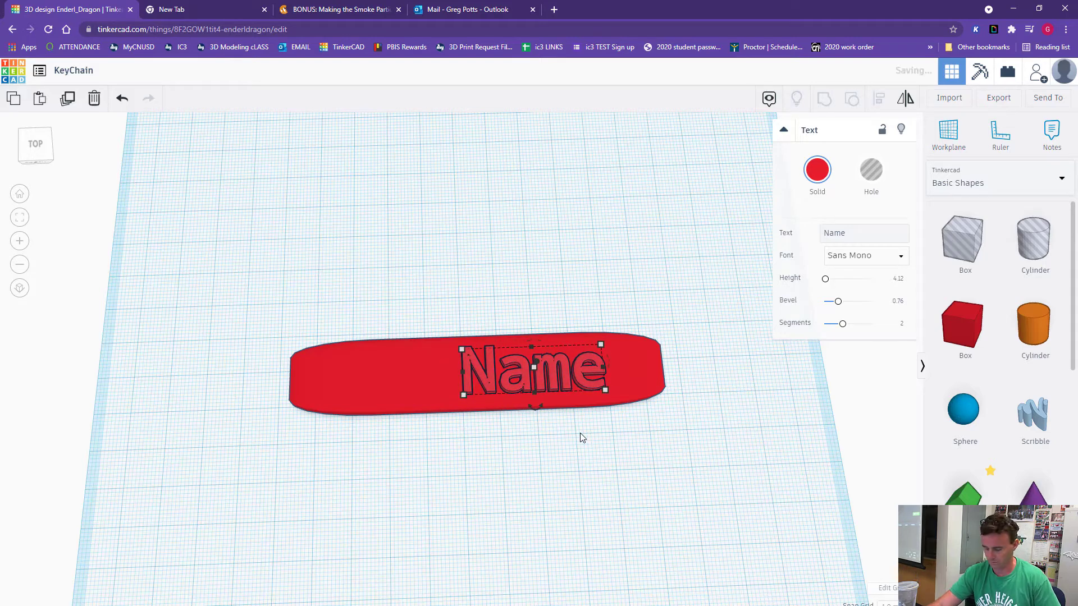
key(Left)
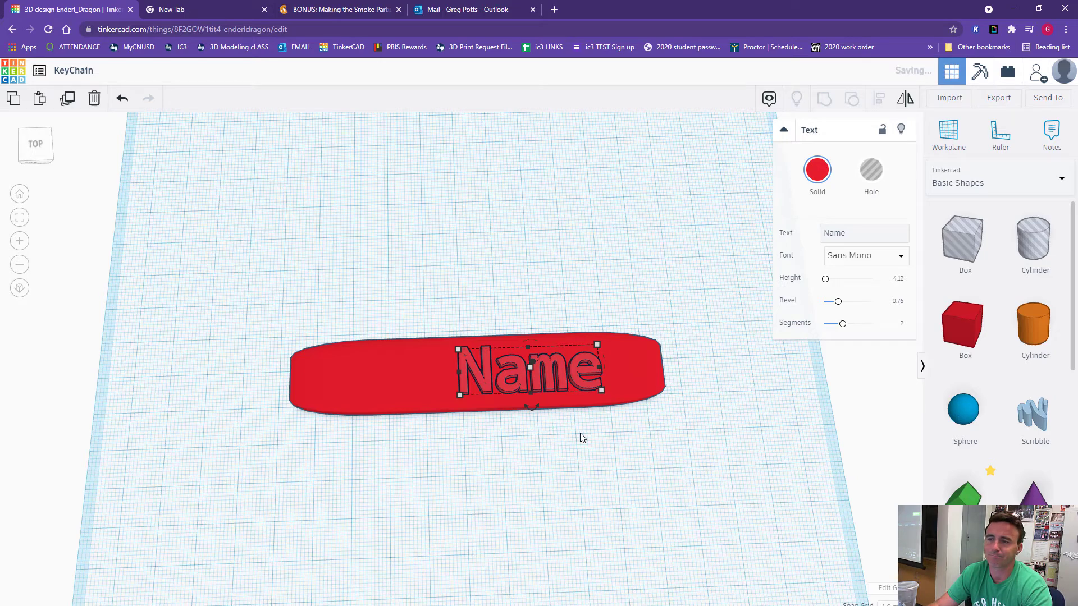
click(590, 449)
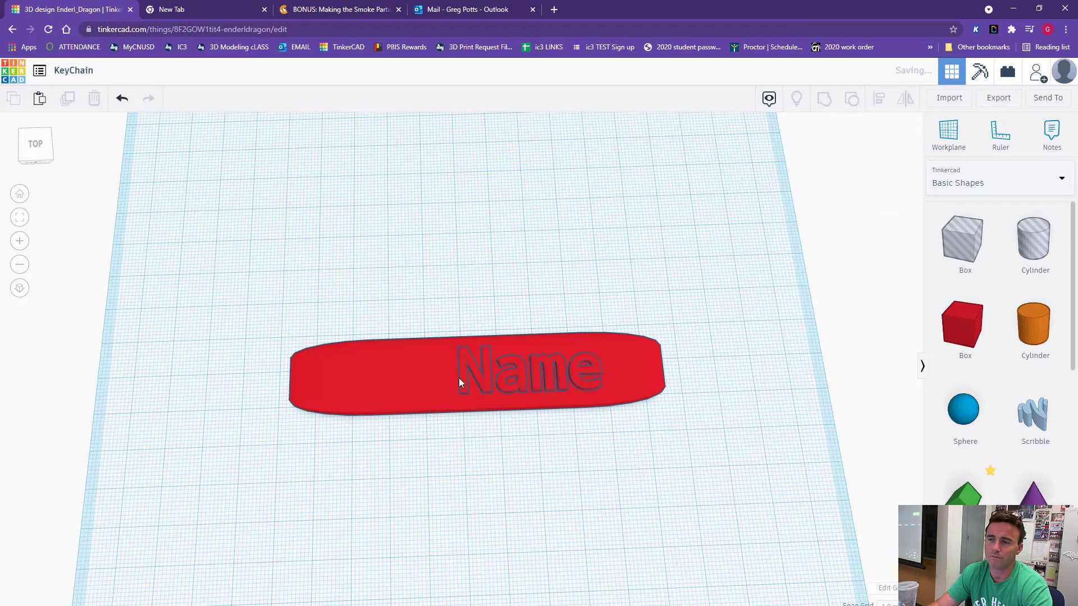
- Group the bar and the text into a single shape
drag(398, 279, 680, 482)
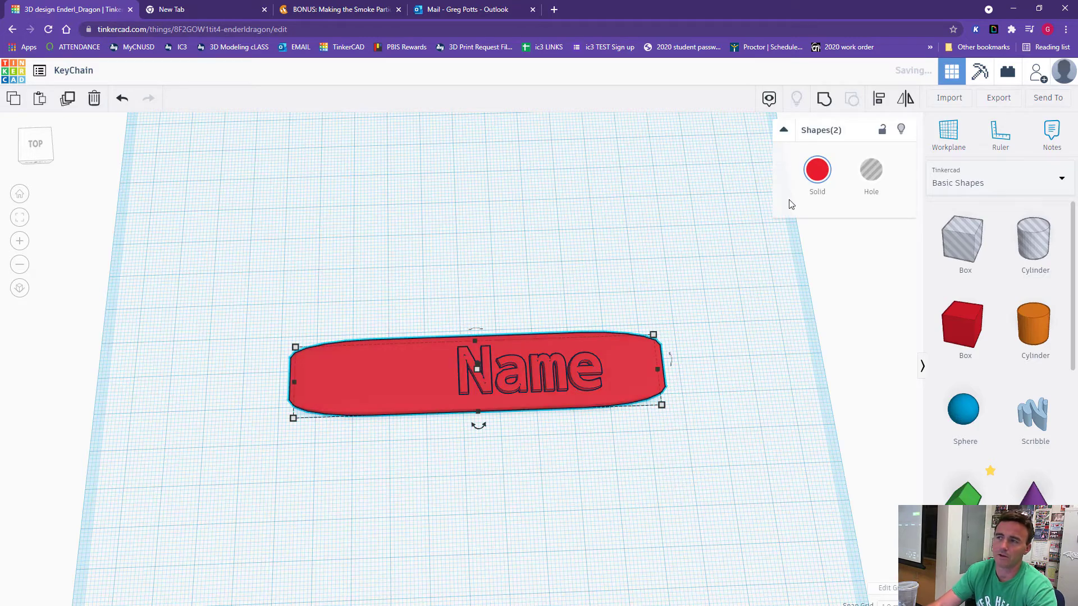
click(823, 105)
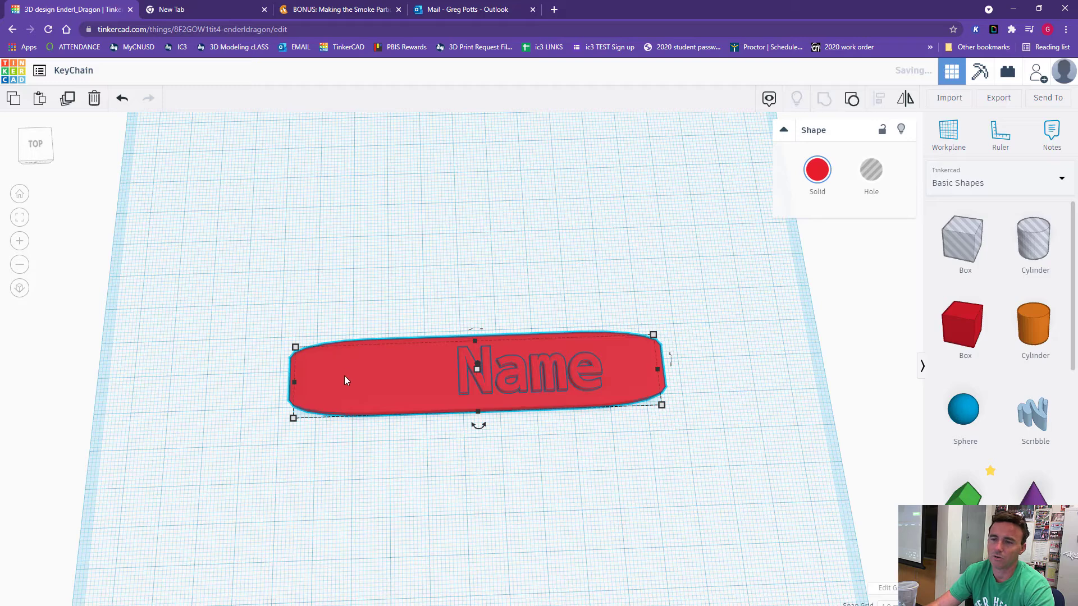
click(754, 466)
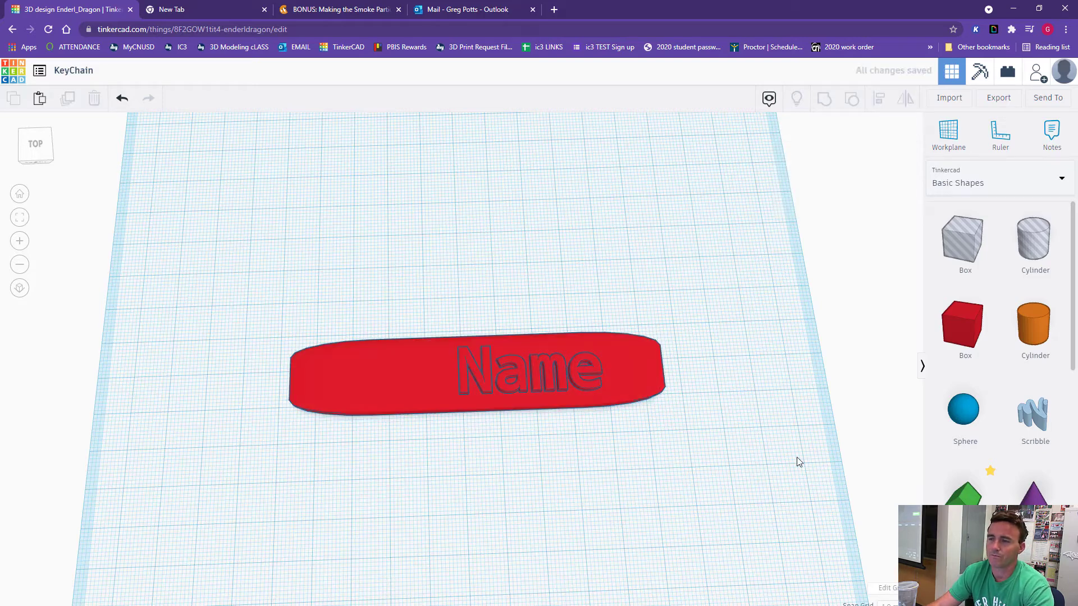
- Place a cylinder hole at the bar's blank end, reduced to about half its diameter, and lower it by 2 mm
drag(1036, 251, 357, 381)
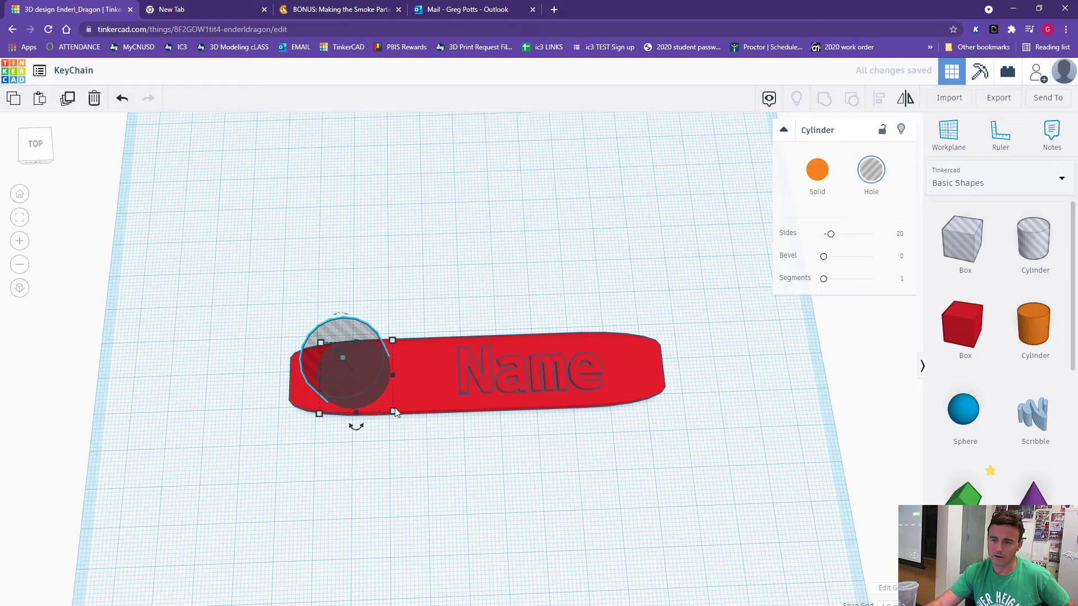
drag(394, 414, 351, 377)
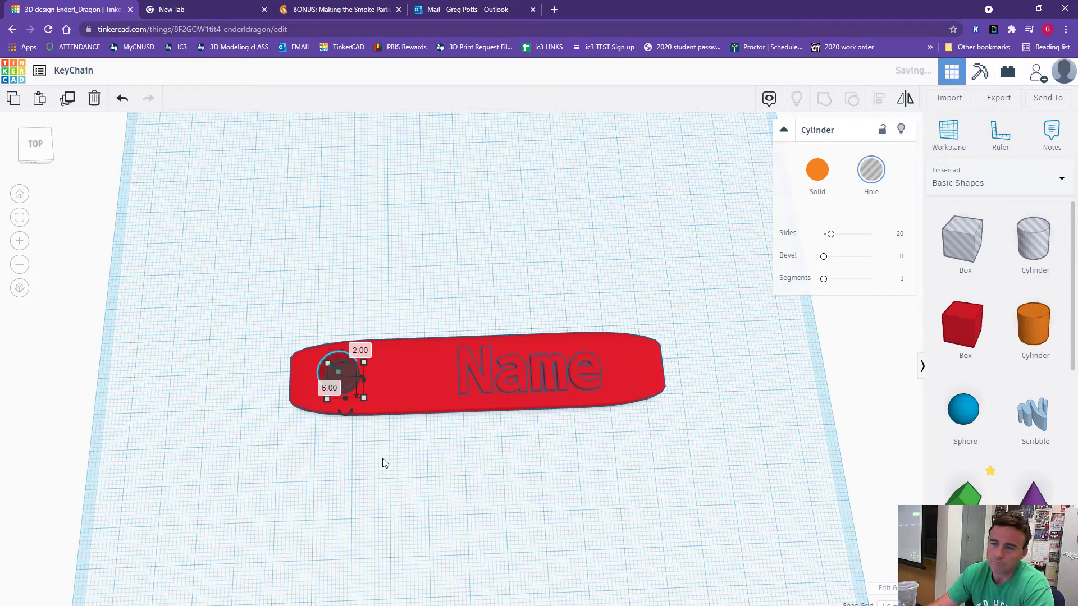
right_drag(382, 459, 399, 375)
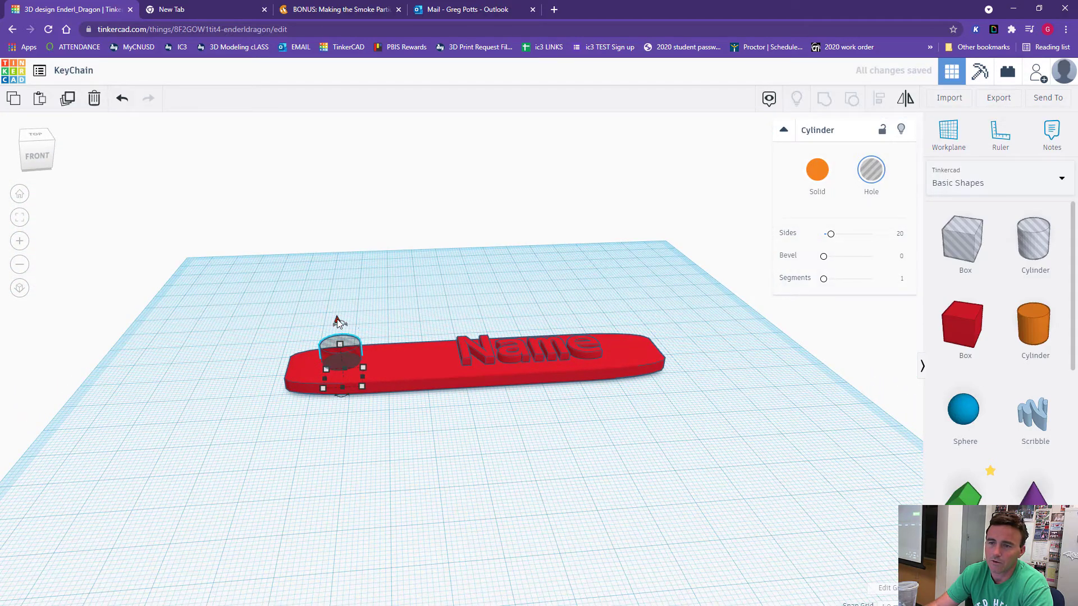
drag(337, 321, 338, 330)
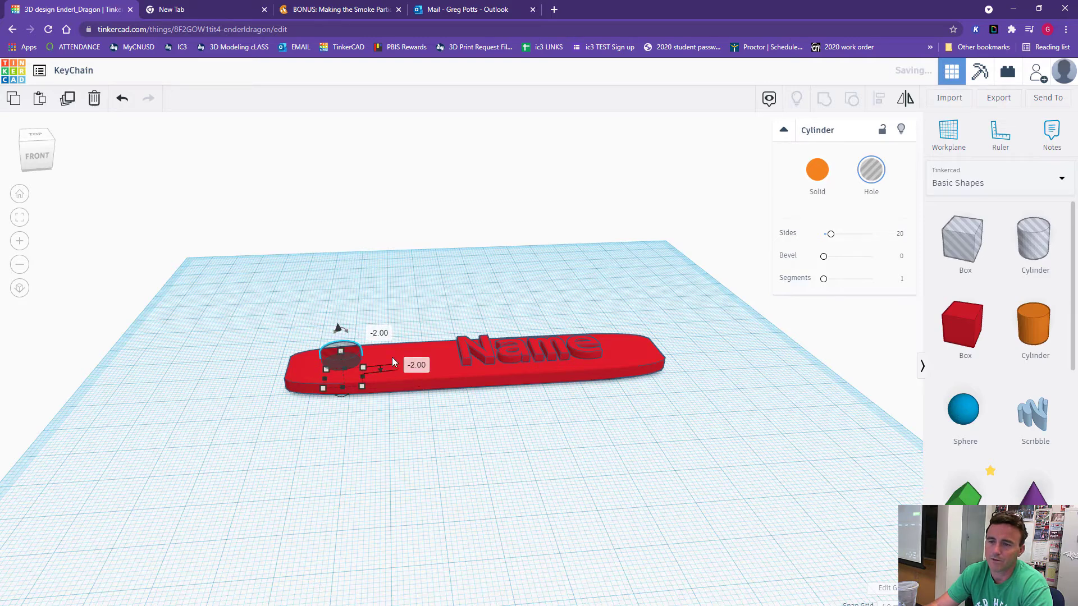
- Group the cylinder hole with the name bar to cut the key-ring opening, and check the result
drag(279, 316, 395, 434)
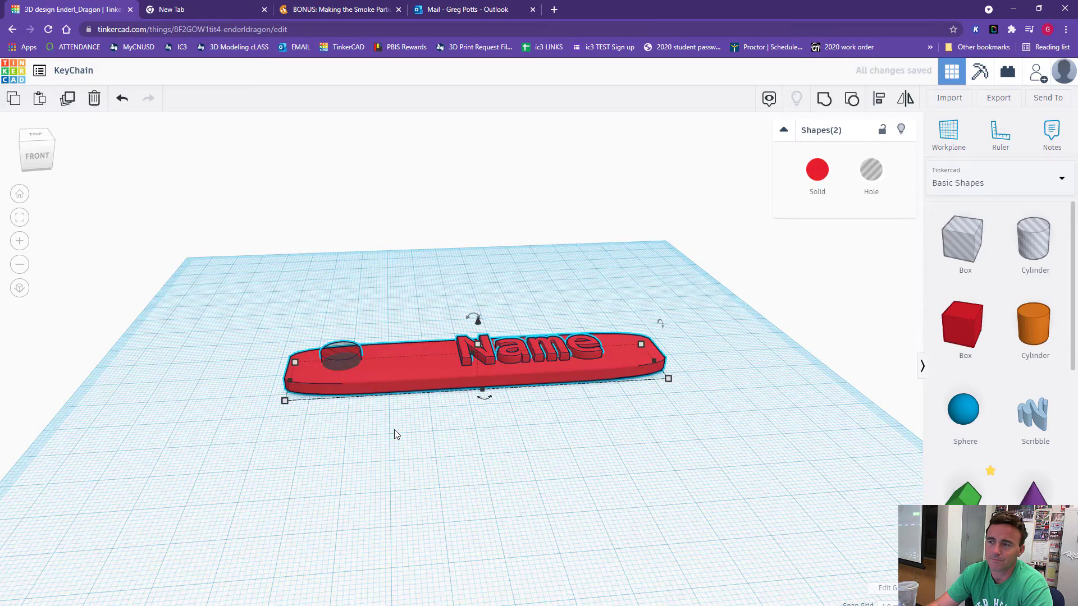
click(825, 99)
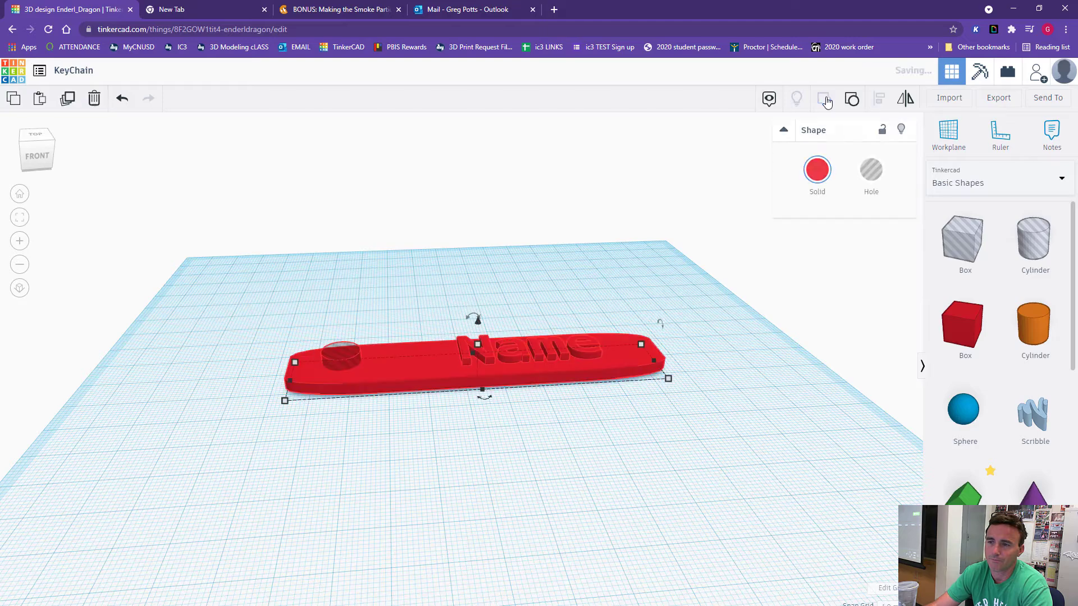
right_drag(751, 243, 689, 384)
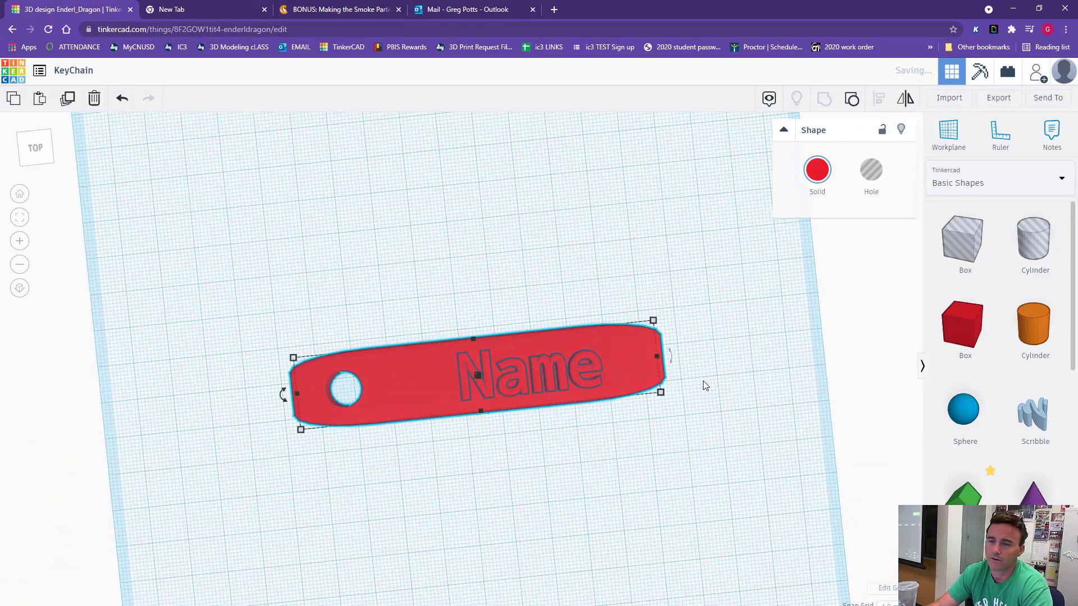
click(616, 435)
right_drag(615, 436, 565, 425)
click(590, 335)
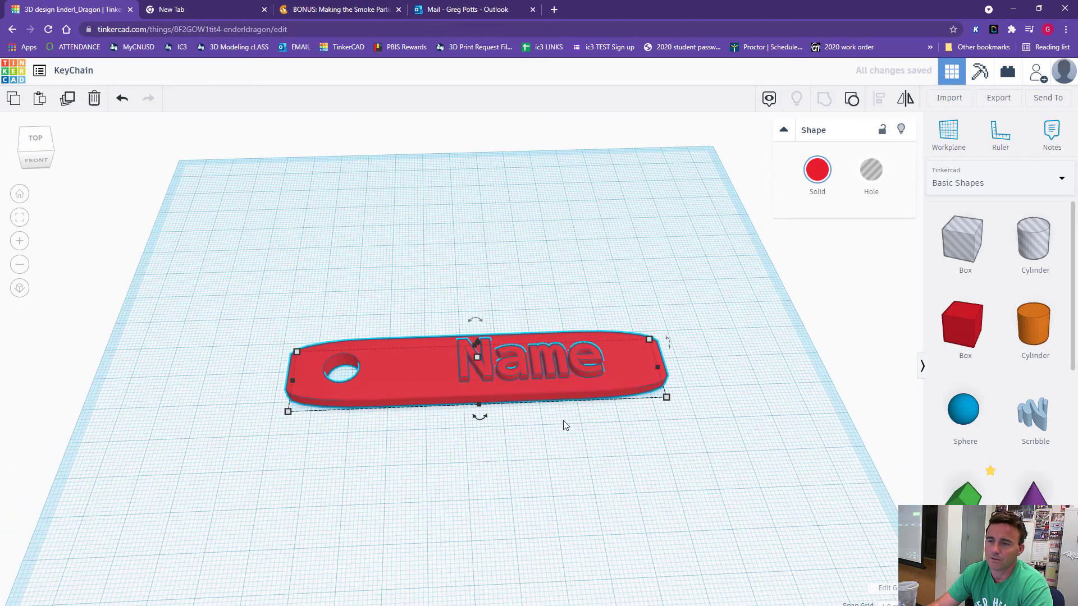
- Ungroup the keychain through both levels so that the bar, text and cylinder hole are separate shapes
click(474, 331)
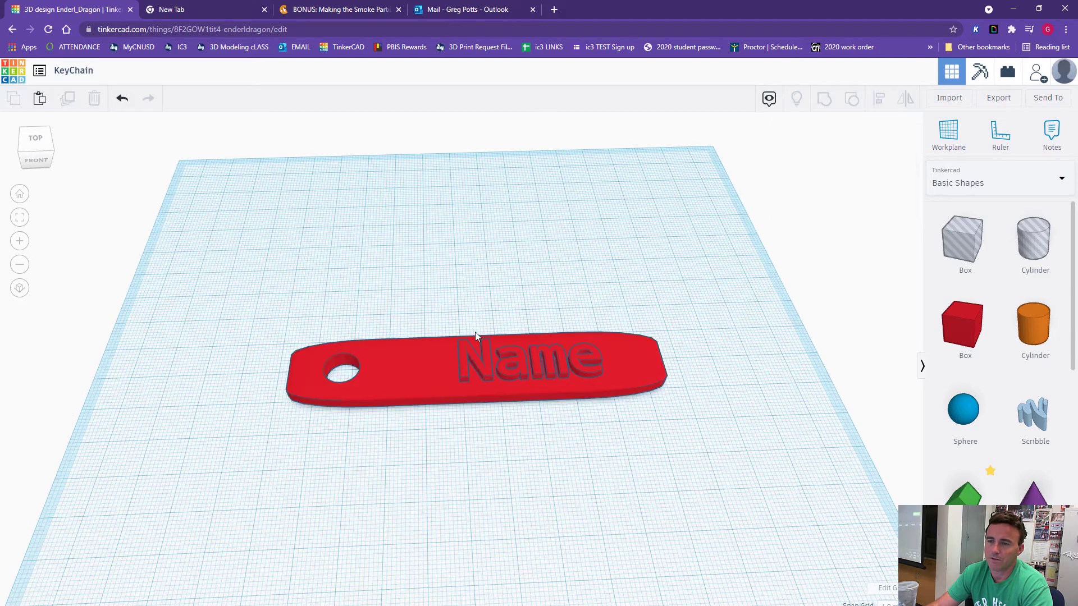
drag(280, 300, 735, 443)
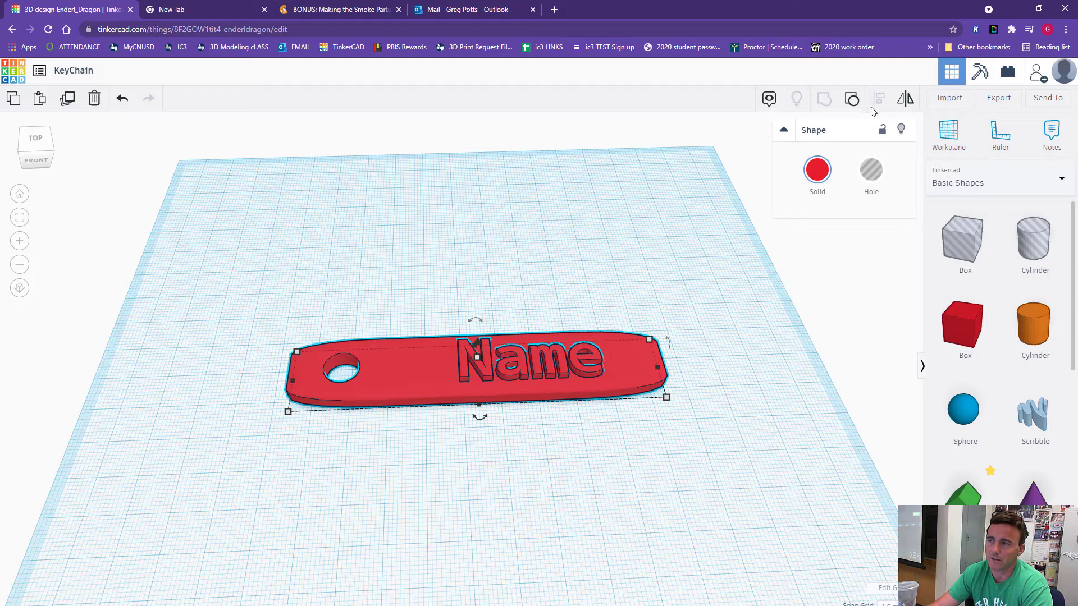
click(851, 102)
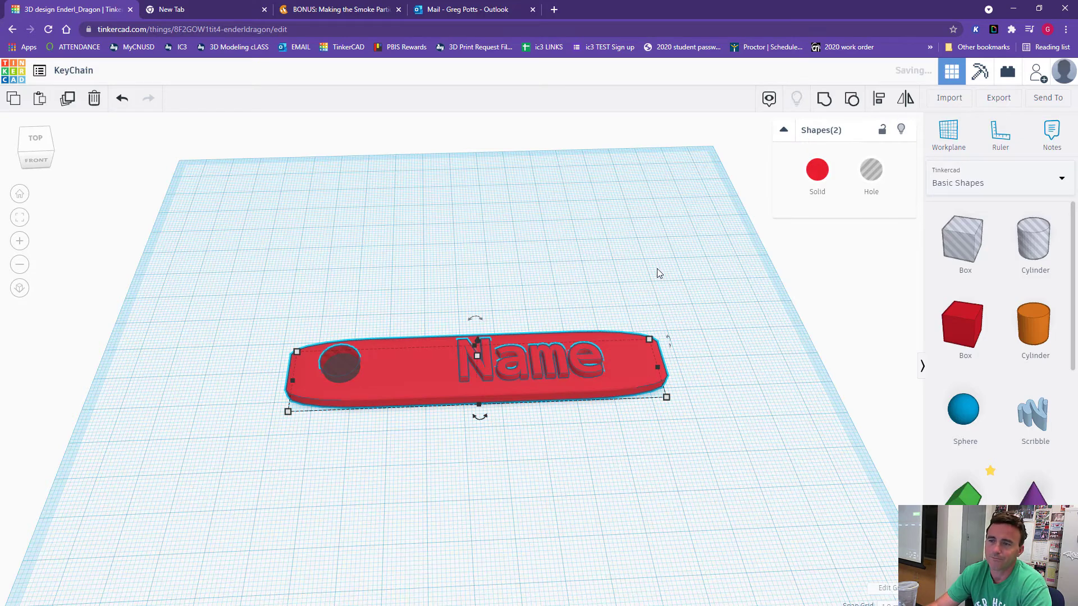
click(658, 268)
click(580, 356)
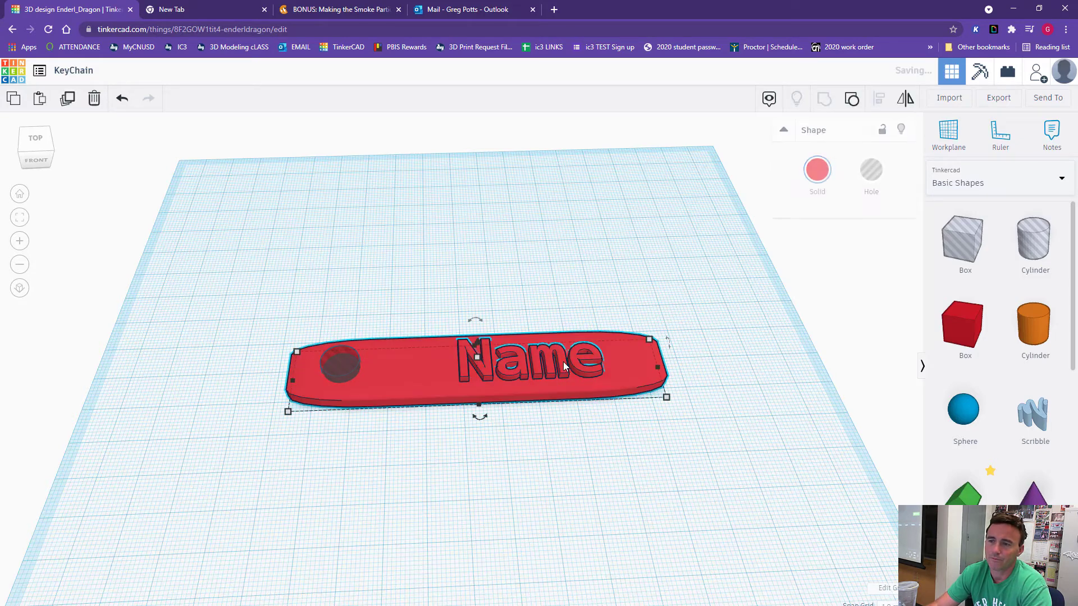
drag(190, 301, 713, 420)
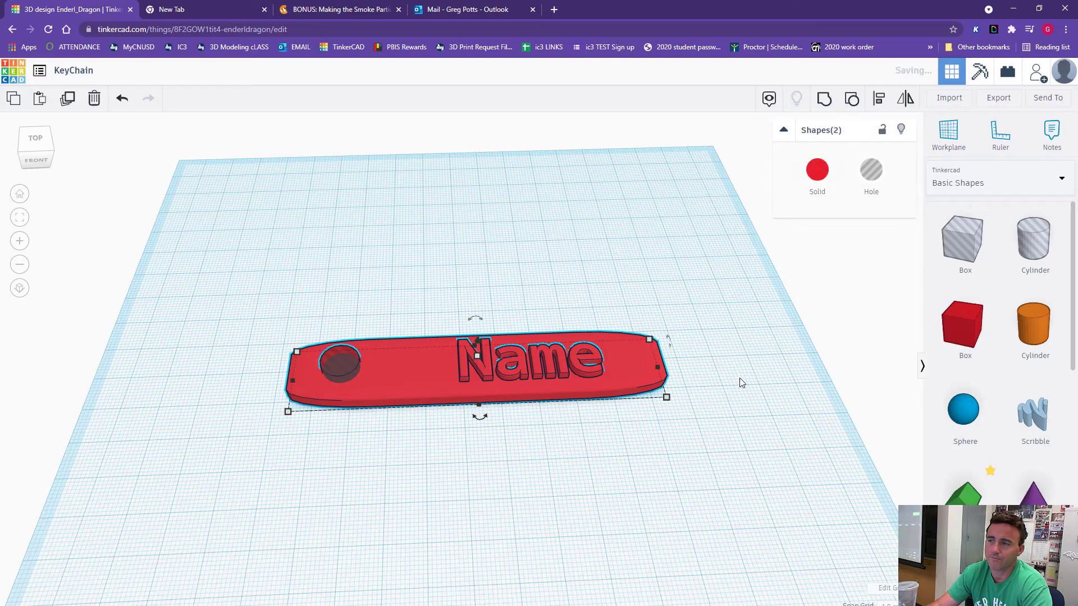
click(852, 102)
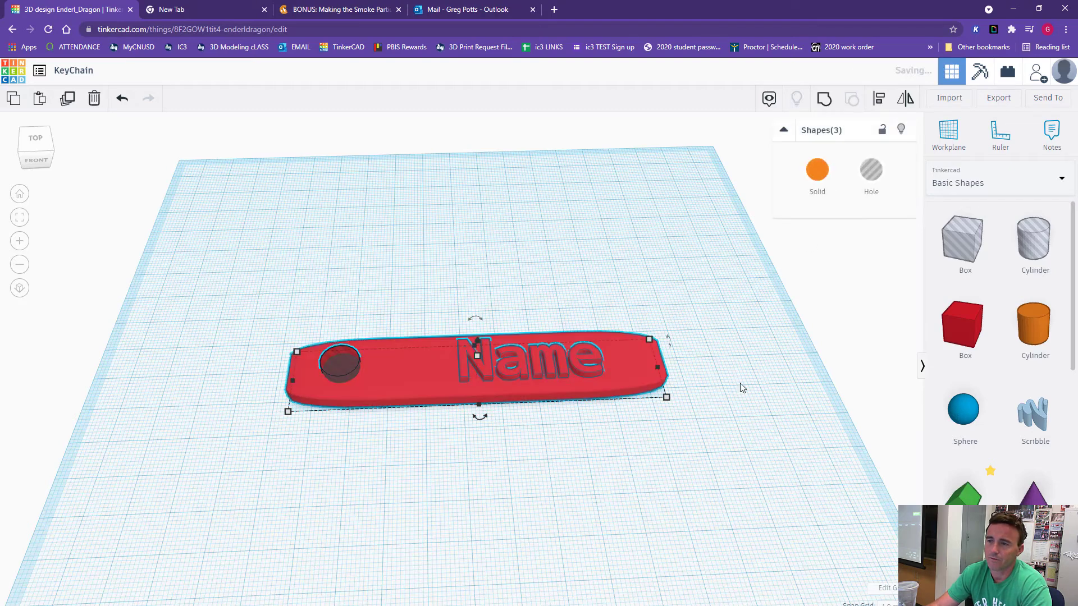
click(685, 430)
- Enlarge the text on the bar, extending it towards the key-ring hole, and adjust its position
click(540, 364)
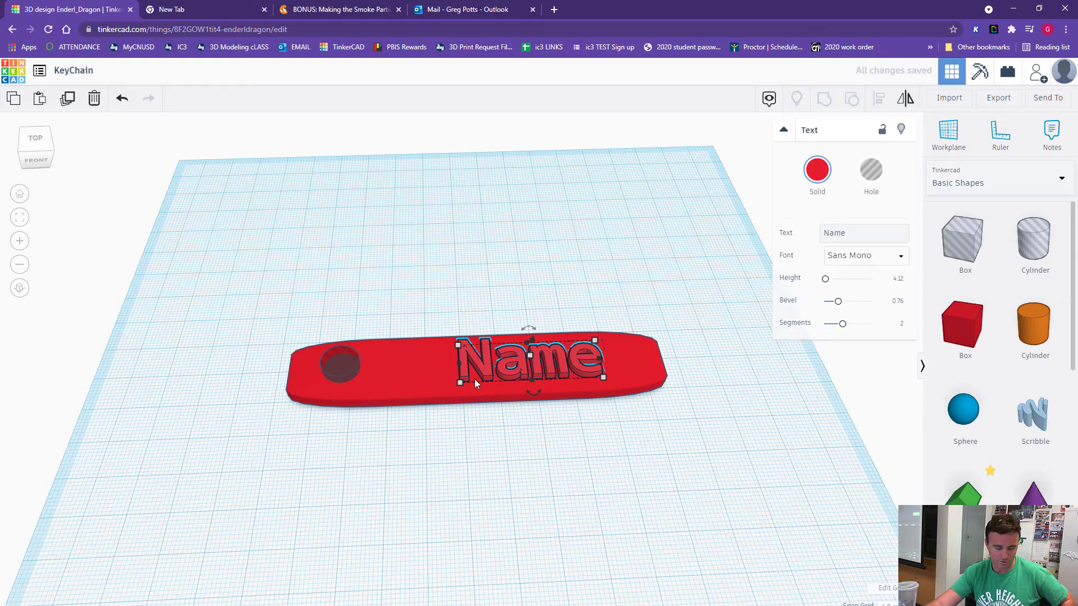
mouse_move(460, 381)
mouse_down()
mouse_move(449, 383)
mouse_move(467, 369)
mouse_up()
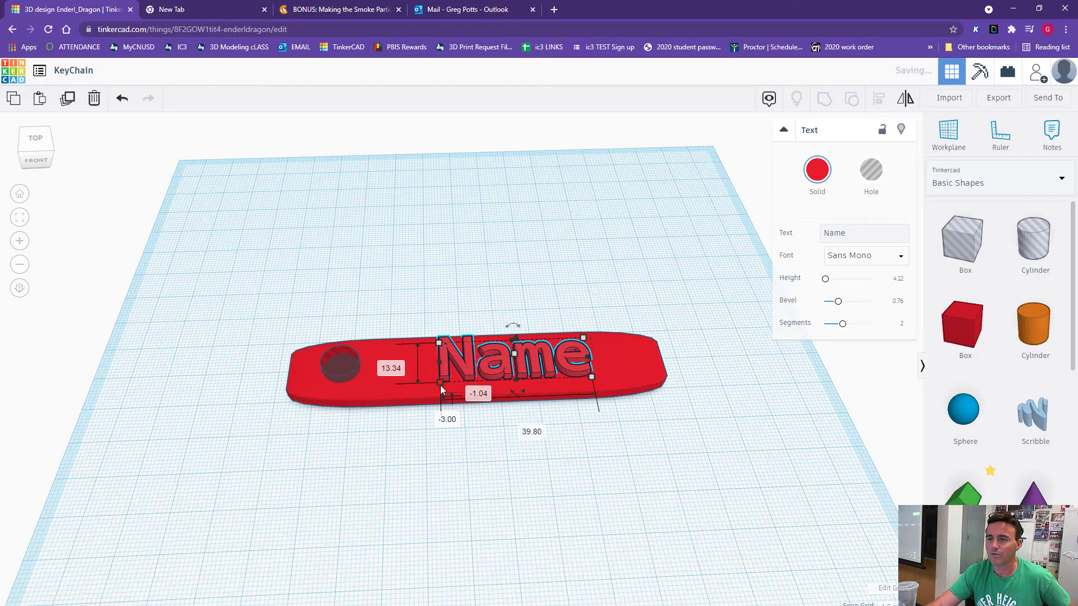
drag(440, 385, 416, 382)
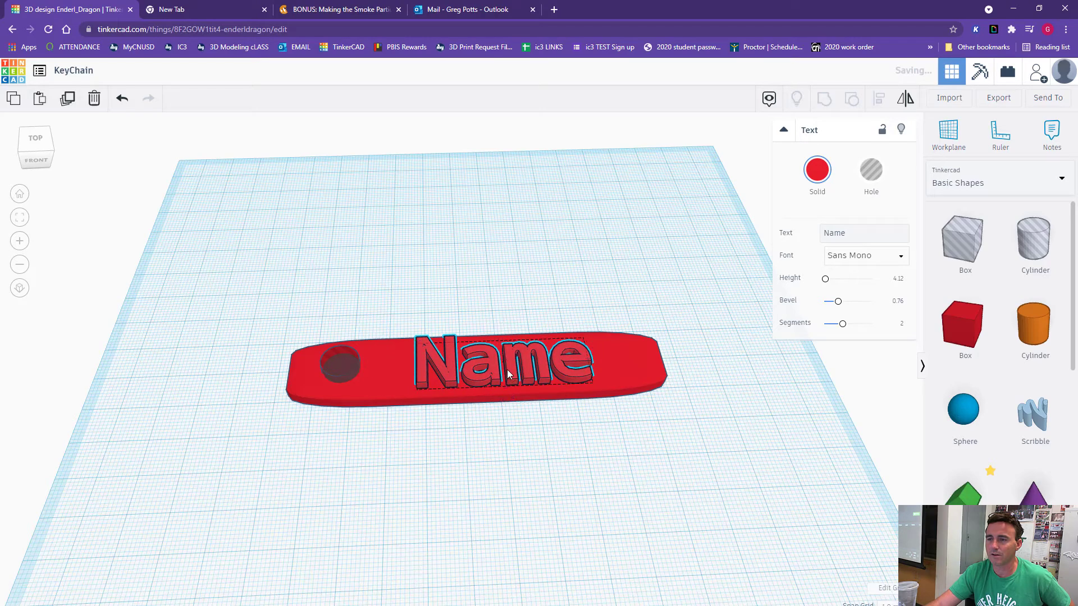
drag(507, 369, 506, 370)
- Convert the raised text into a hole shape
right_drag(545, 402, 520, 355)
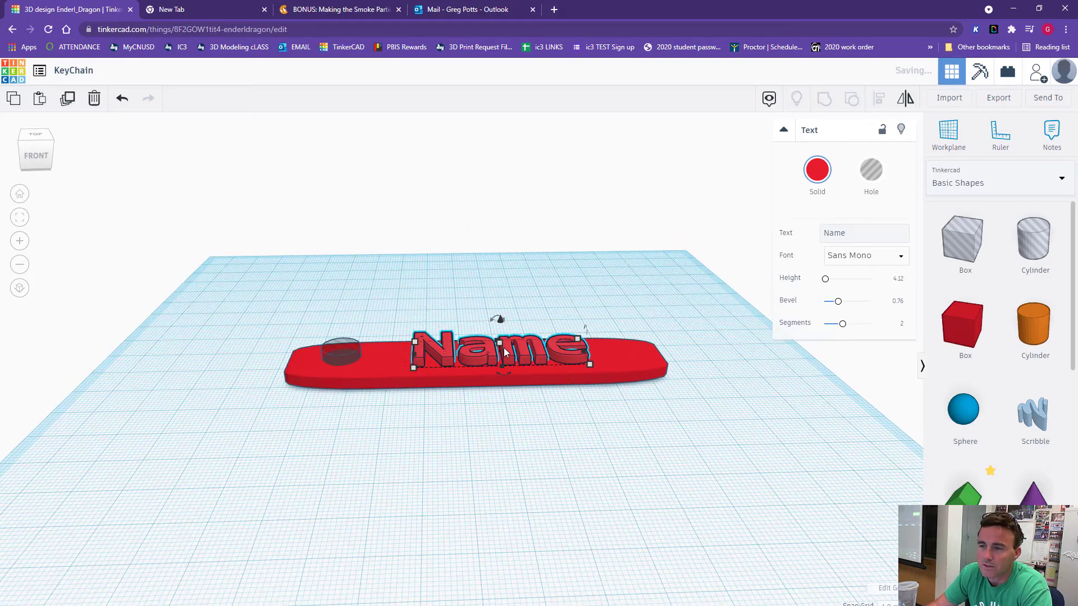
mouse_move(503, 345)
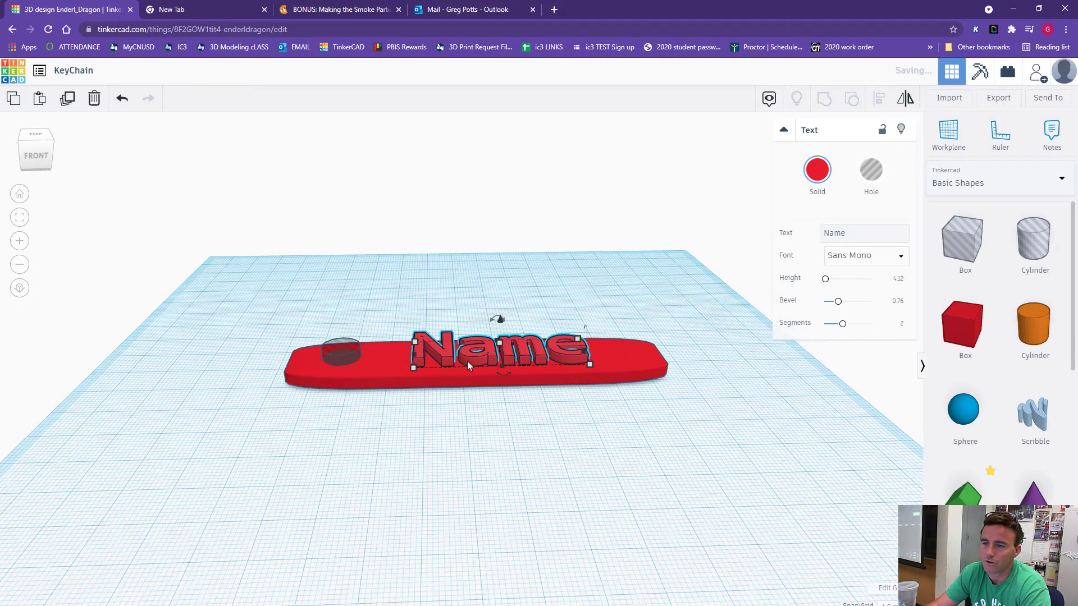
click(513, 396)
click(479, 354)
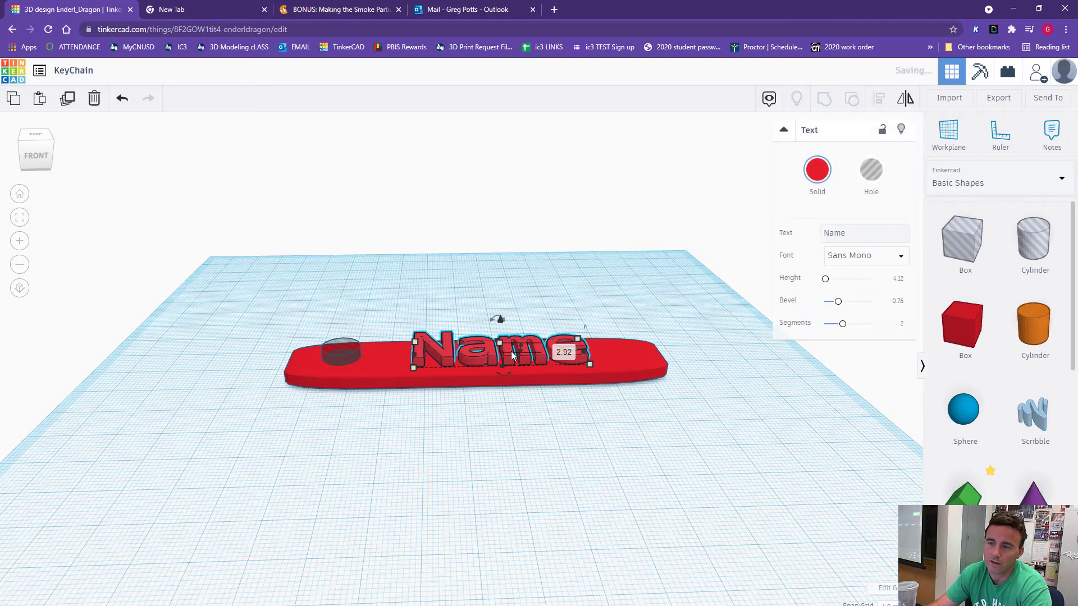
click(867, 190)
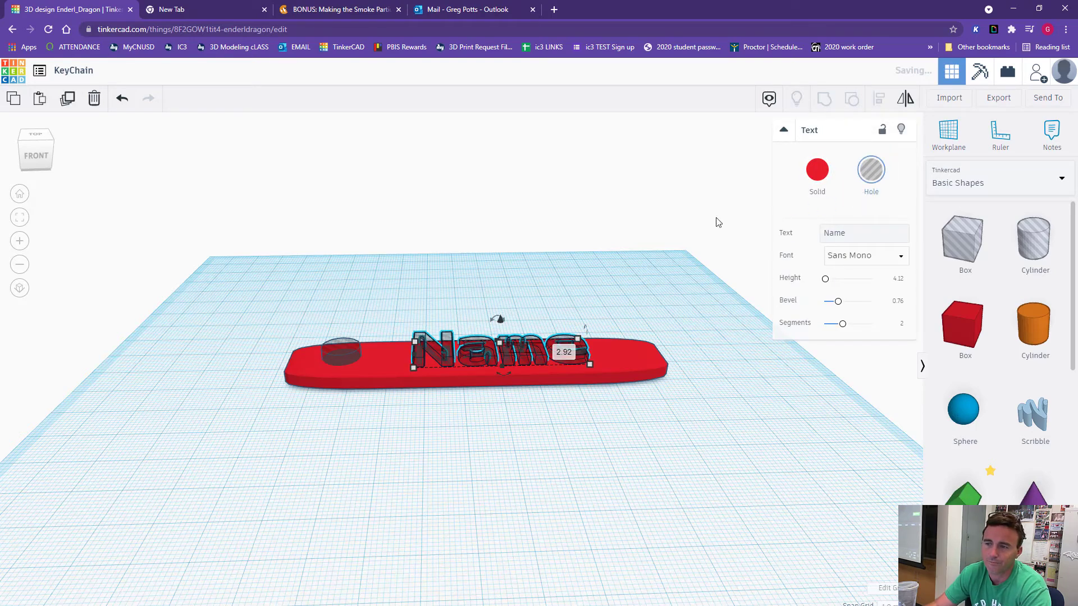
- Lower the text hole until it passes through the bar to 2 mm below the workplane
right_drag(714, 221, 706, 346)
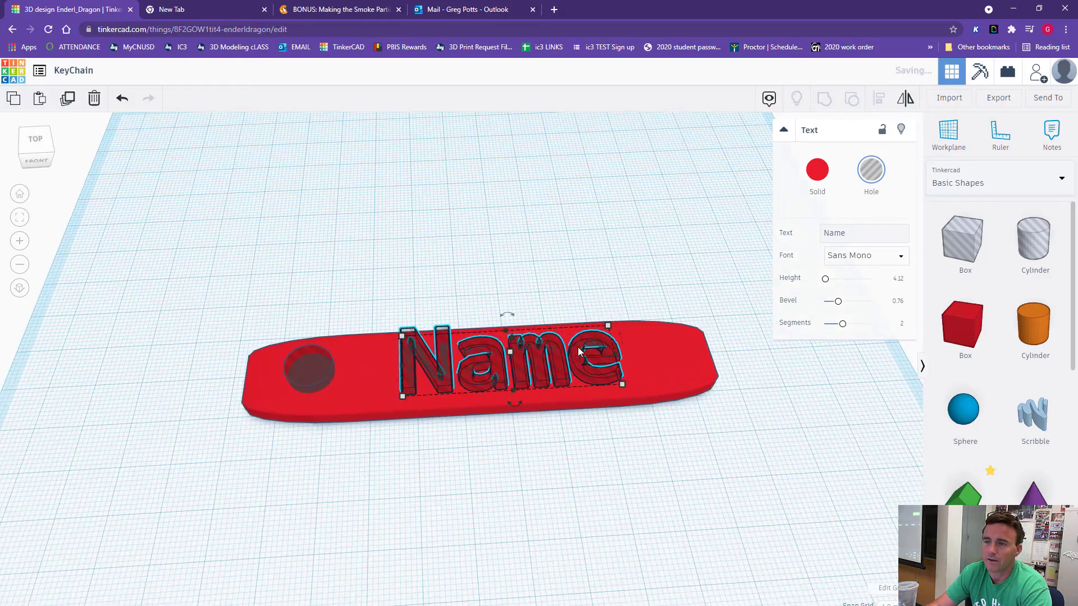
right_drag(580, 352, 669, 220)
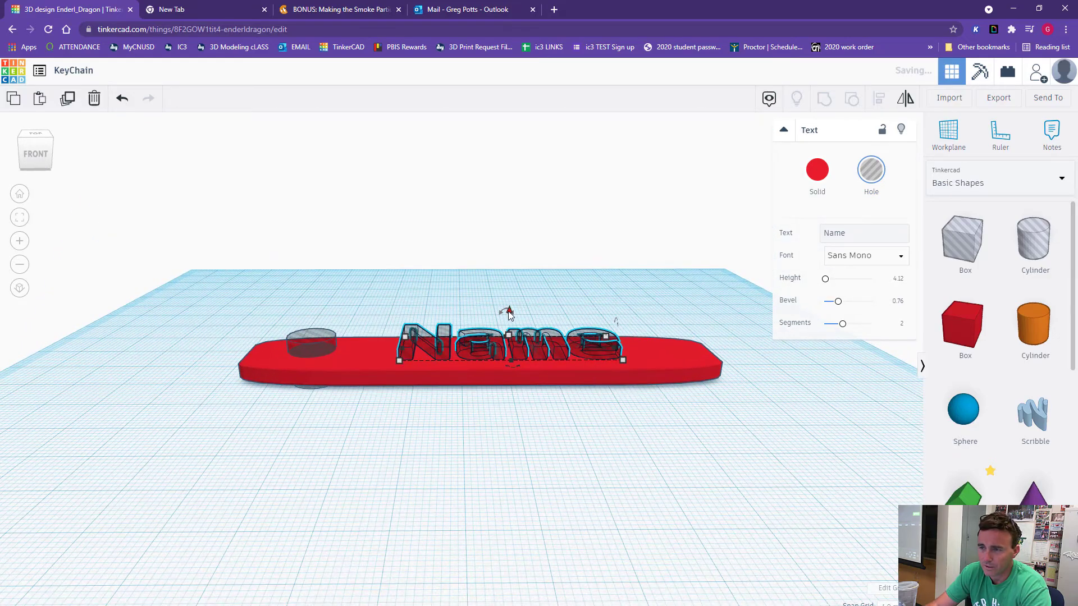
mouse_move(509, 314)
mouse_down()
mouse_move(511, 325)
mouse_move(512, 281)
mouse_move(513, 319)
mouse_up()
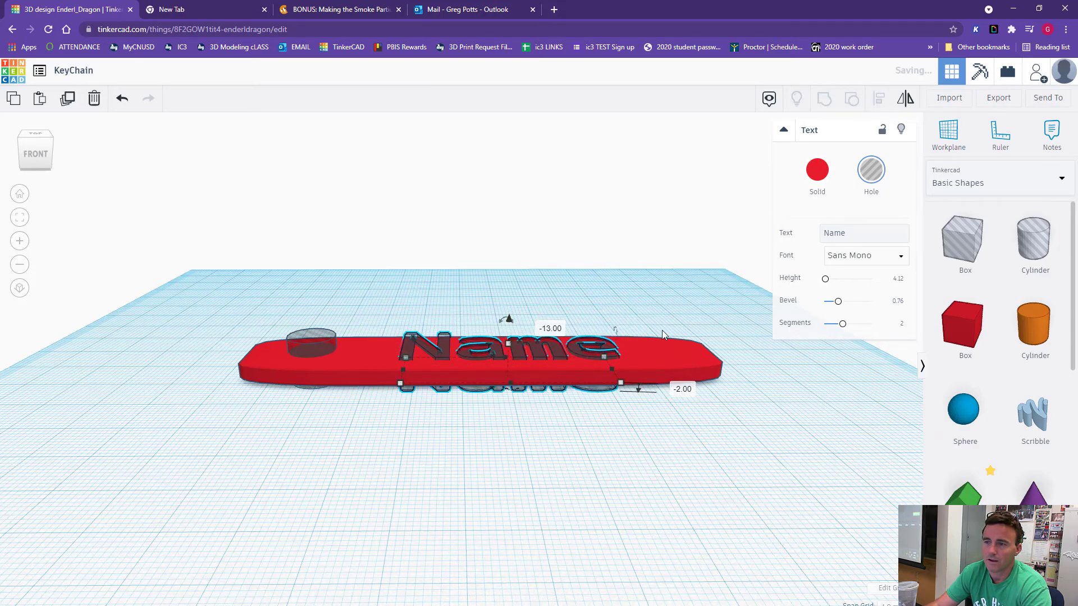
- Group the bar, text hole and cylinder hole to cut the letters through the bar, and check from above
right_drag(681, 296, 709, 360)
mouse_move(185, 282)
mouse_down()
mouse_move(493, 325)
mouse_move(737, 444)
mouse_up()
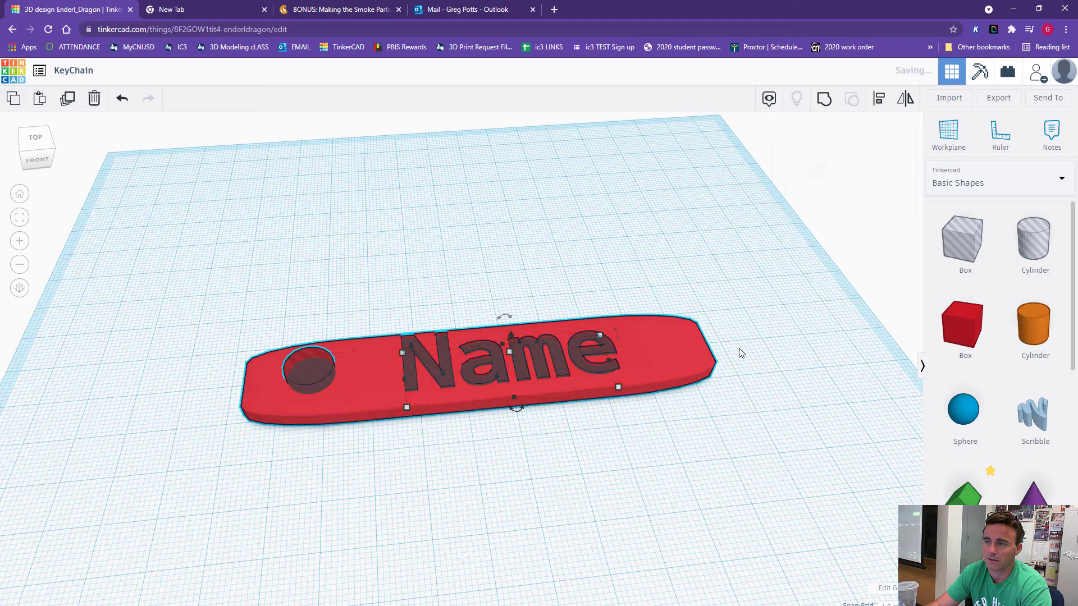
click(824, 98)
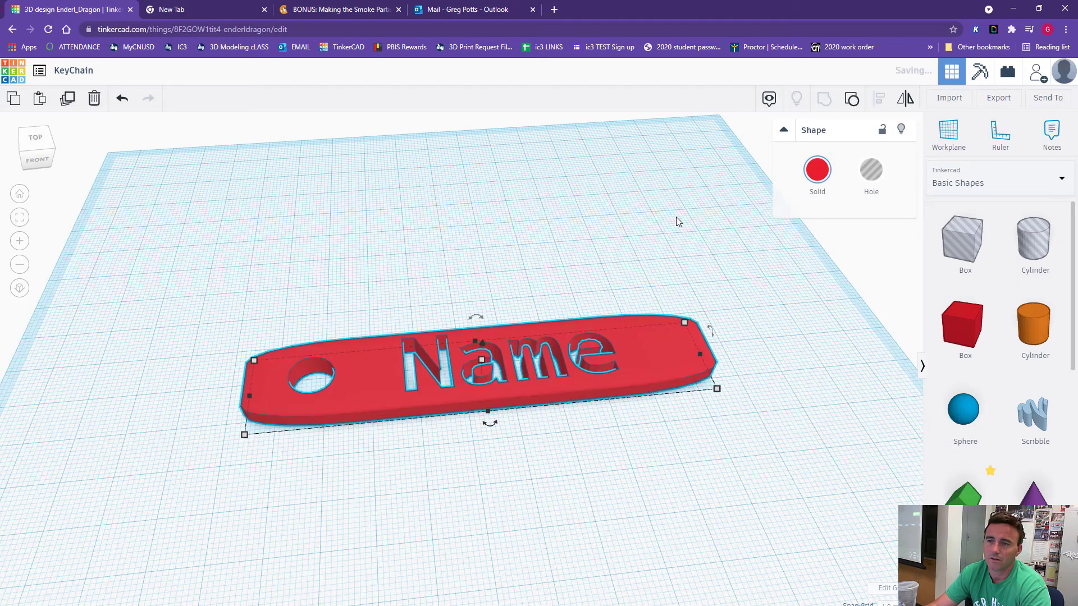
right_drag(690, 255, 665, 327)
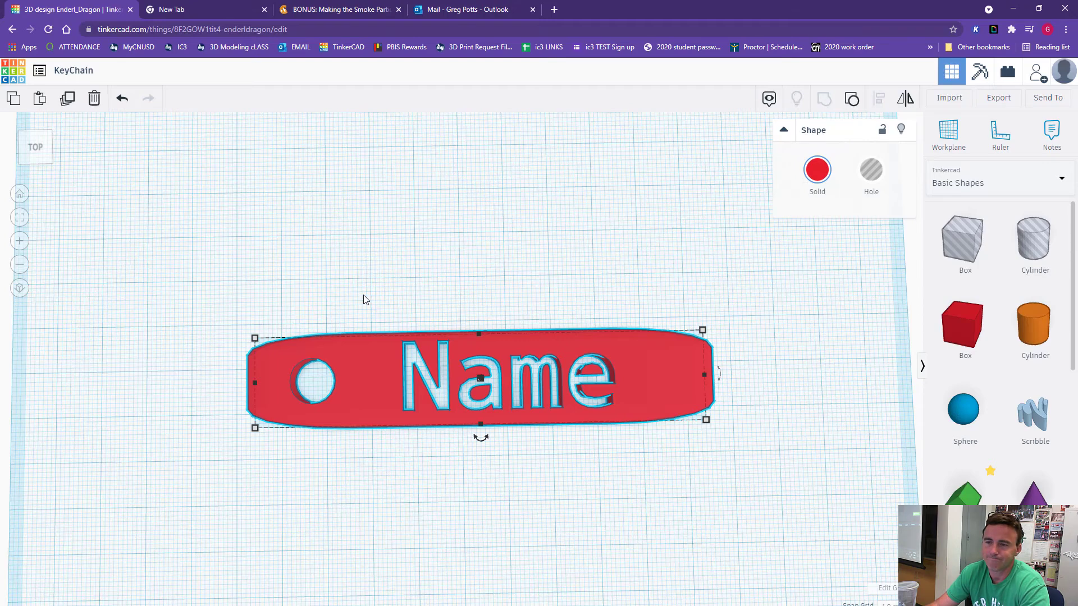
- Ungroup the keychain to turn its text back into a solid and raise the text by 5 mm
drag(269, 289, 744, 481)
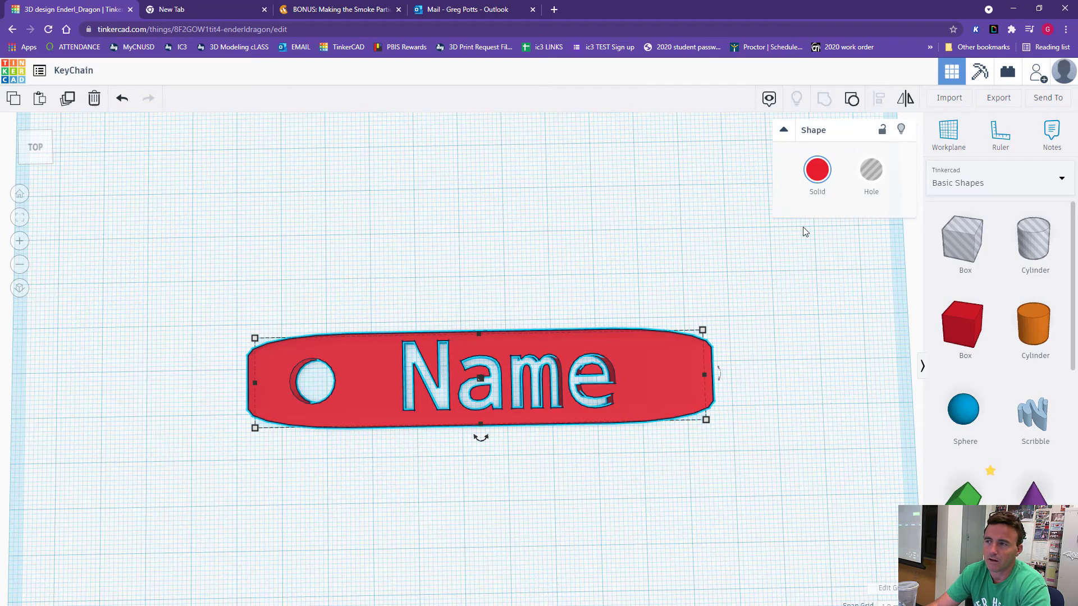
click(852, 99)
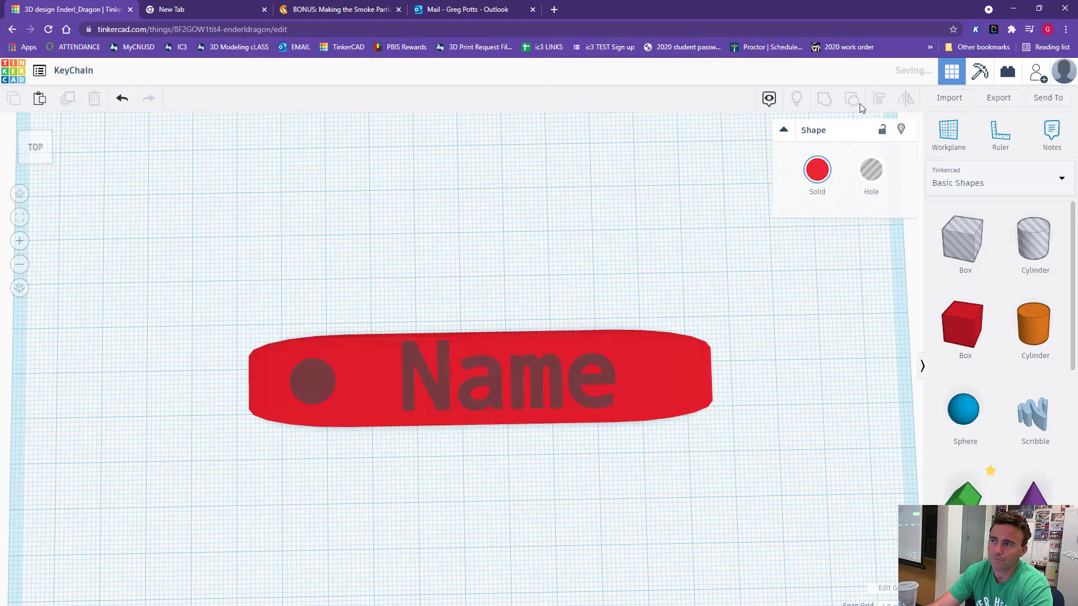
click(512, 383)
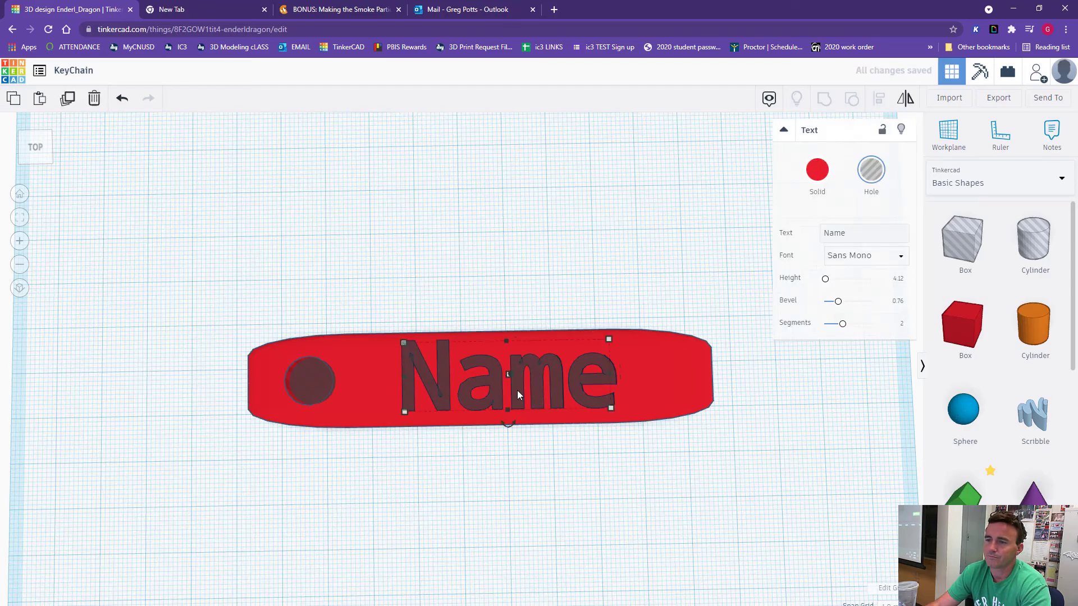
click(817, 169)
right_drag(636, 460, 611, 352)
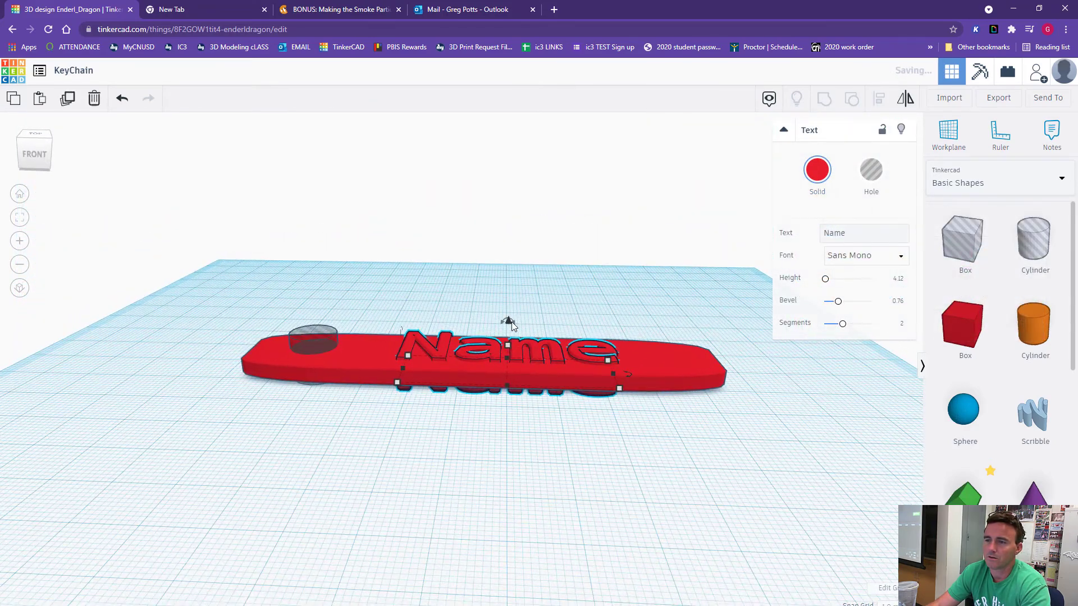
mouse_move(507, 323)
mouse_down()
mouse_move(511, 273)
mouse_move(527, 293)
mouse_move(507, 335)
mouse_up()
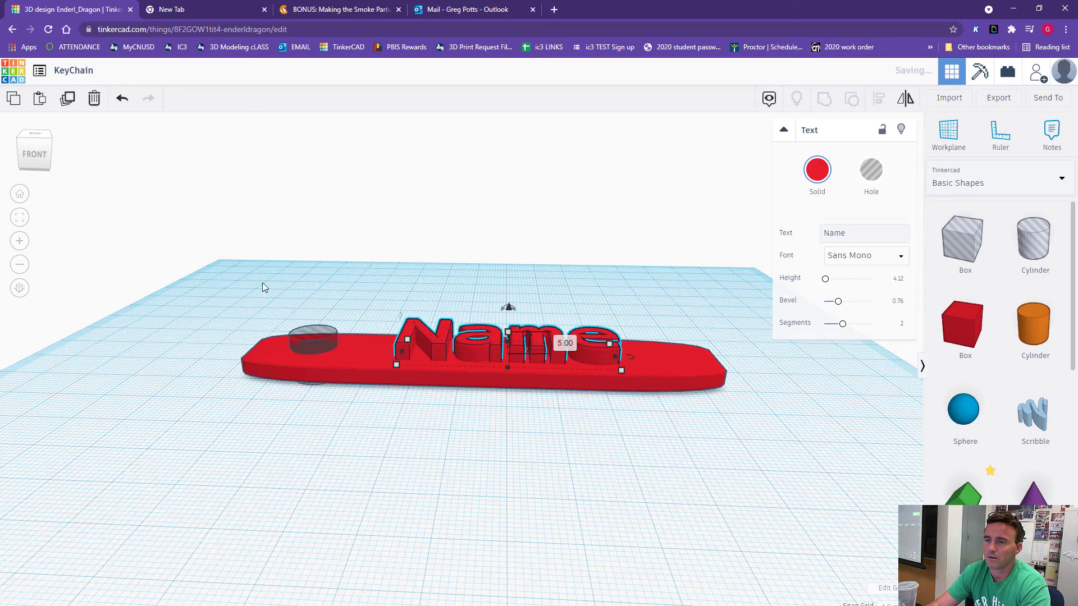
- Group the bar, raised text and cylinder hole into one keychain, and view it from above
drag(262, 282, 766, 442)
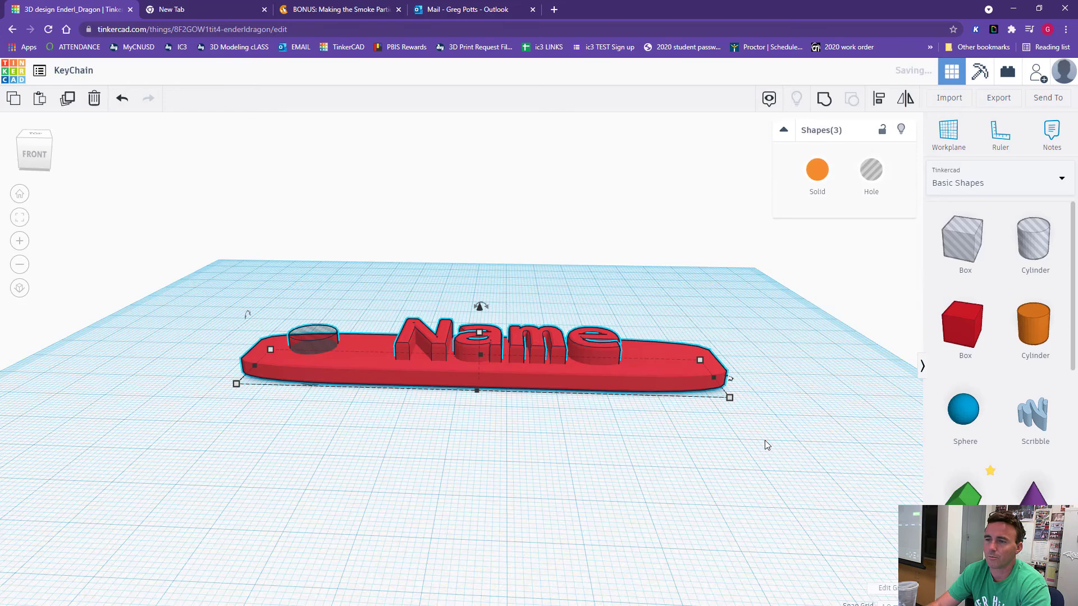
click(825, 100)
right_drag(711, 284, 726, 368)
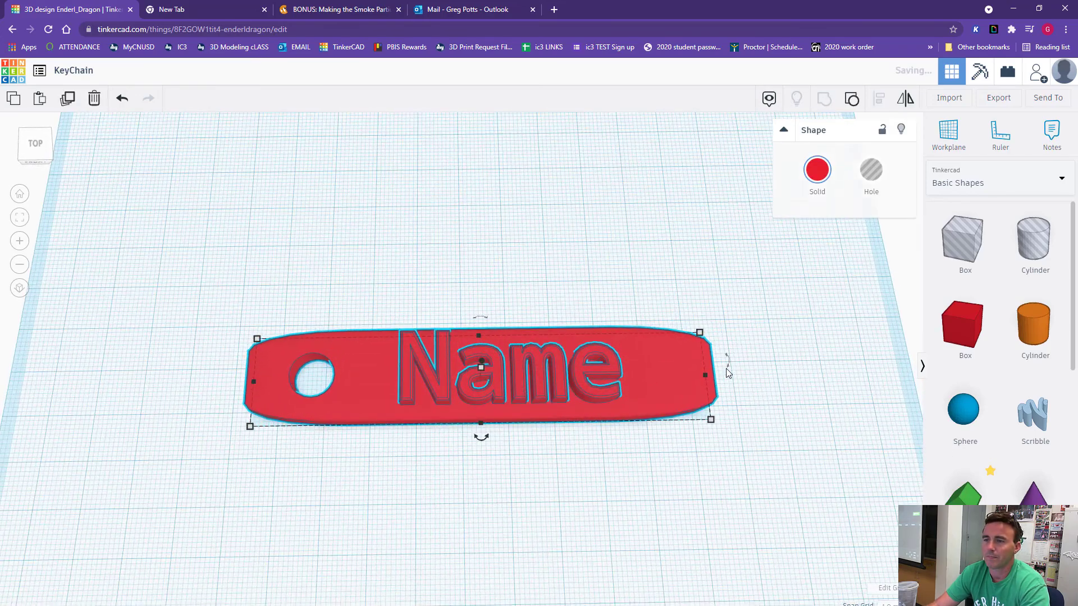
- Select the finished keychain and open its export options
click(742, 295)
click(650, 392)
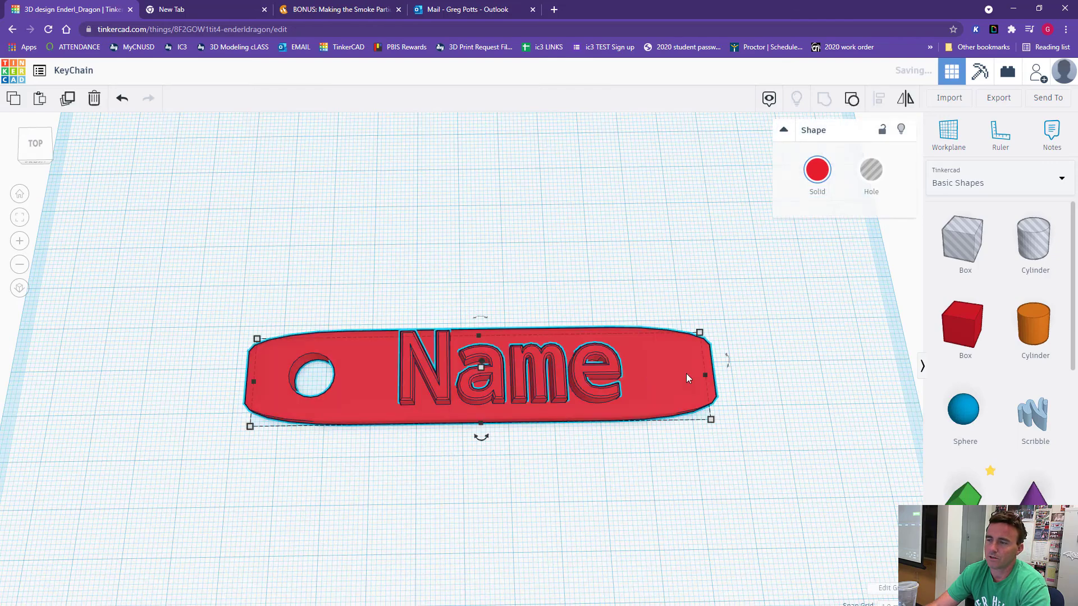
click(1000, 99)
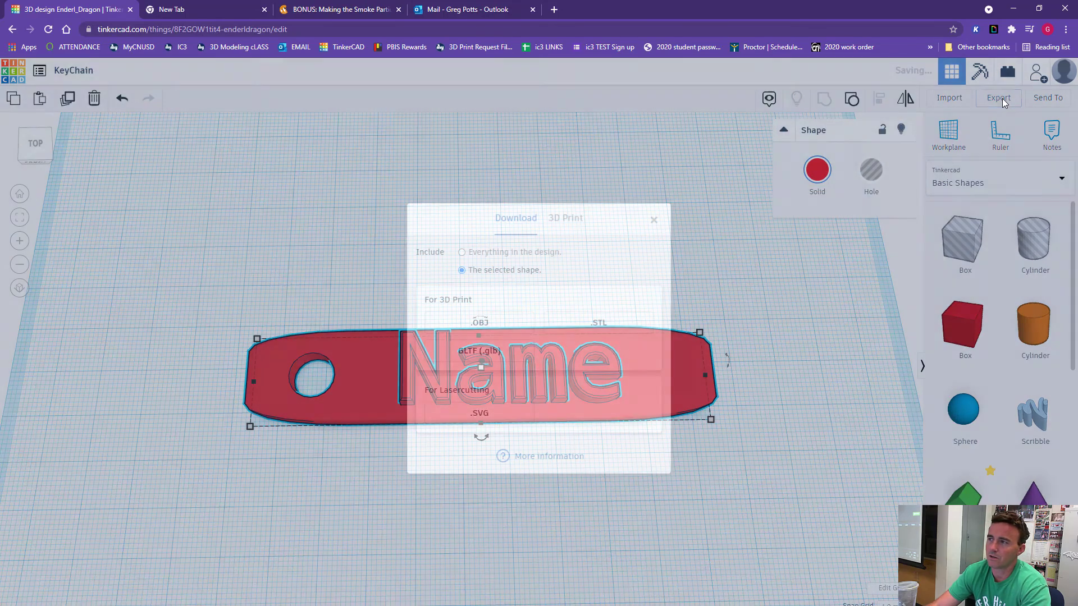